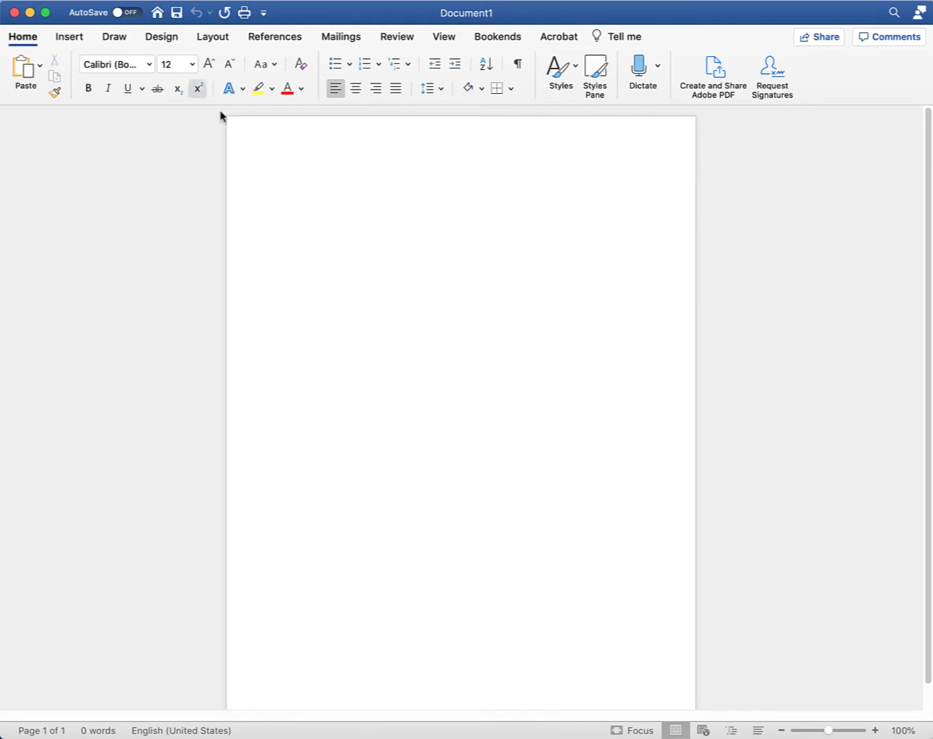
Apply the Normal margin preset with 1" on all sides to the blank document.
{"action": "left_click", "coordinate": [204, 37]}
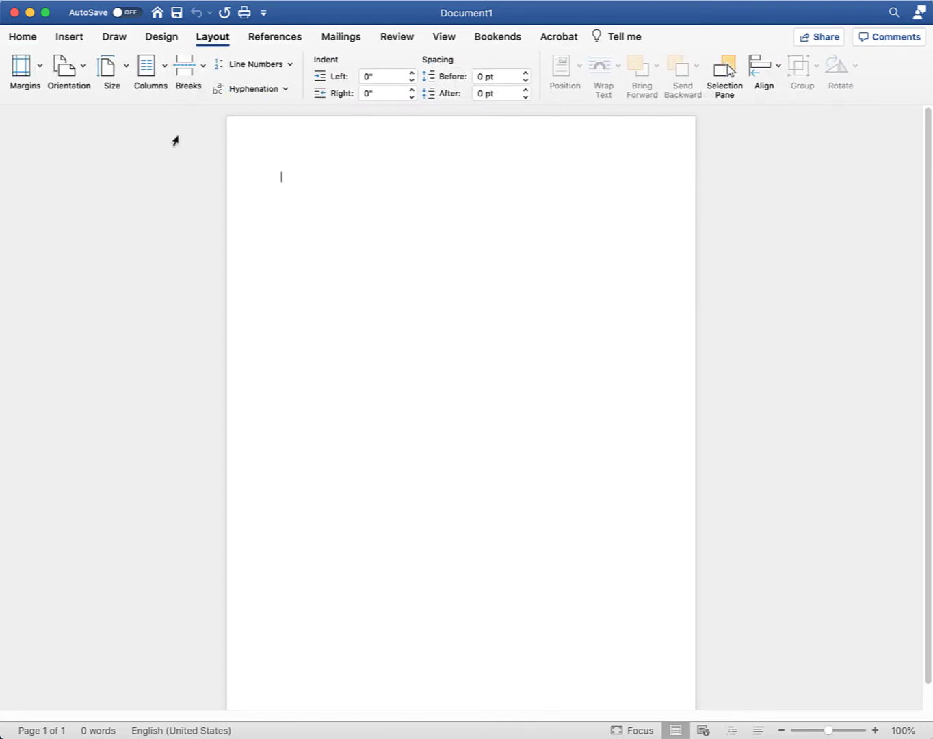
{"action": "left_click", "coordinate": [39, 66]}
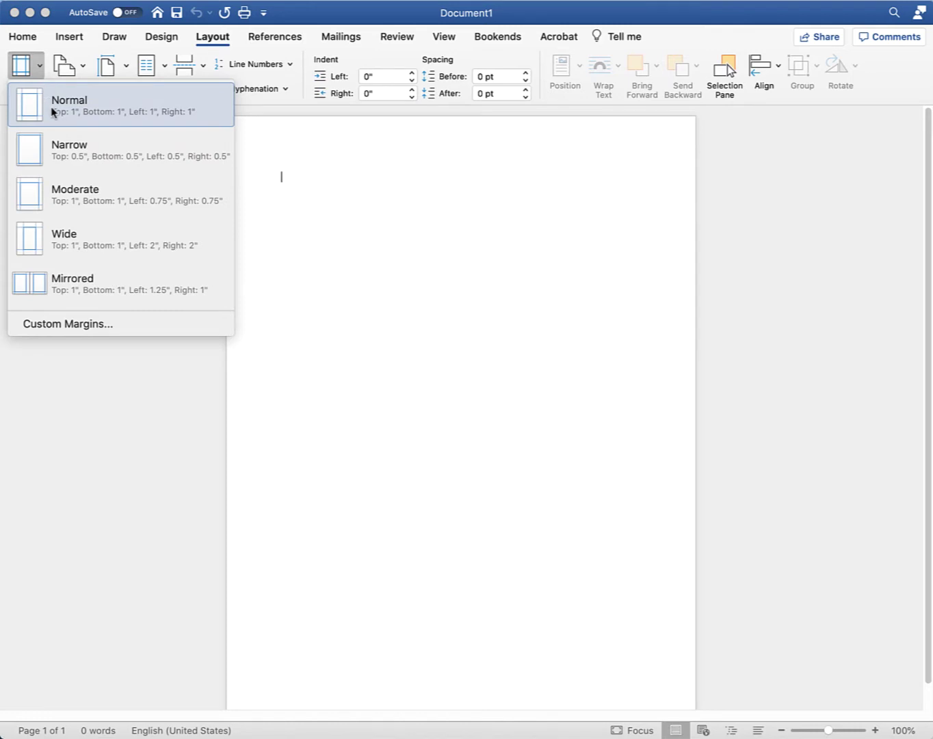
{"action": "left_click", "coordinate": [98, 106]}
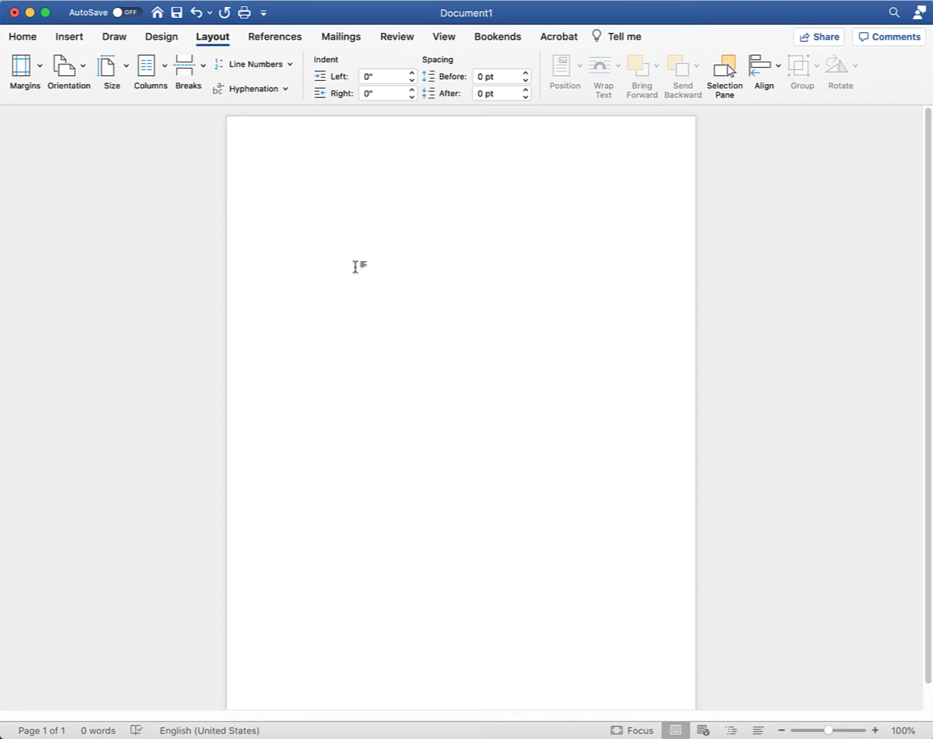
Set the font to Times New Roman and the line spacing to 2.0 for the blank document.
{"action": "left_click", "coordinate": [28, 38]}
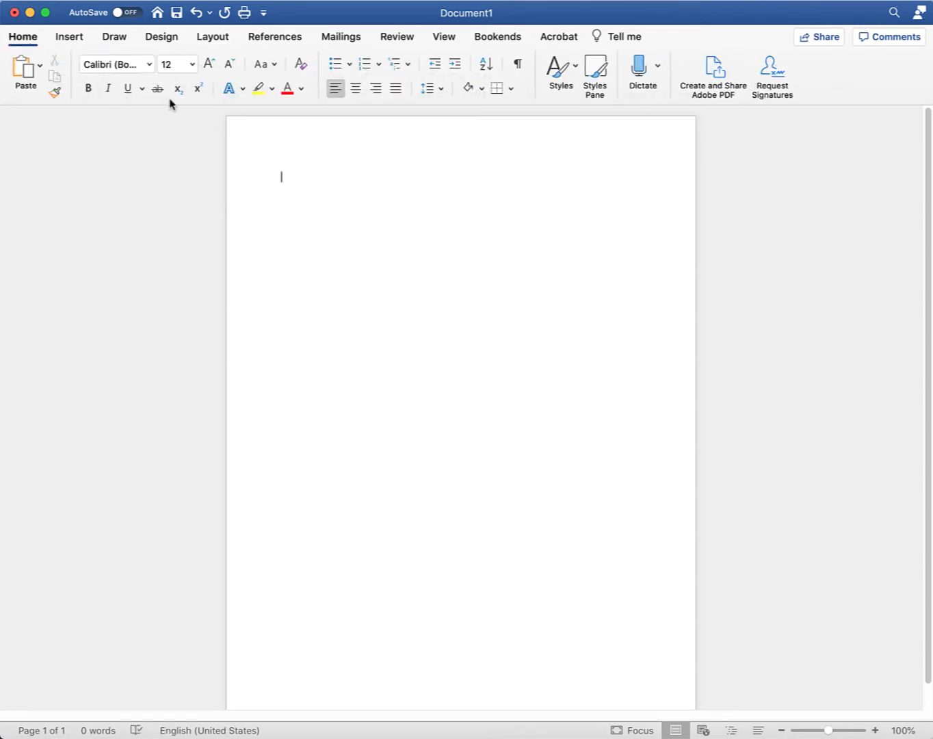
{"action": "left_click", "coordinate": [149, 64]}
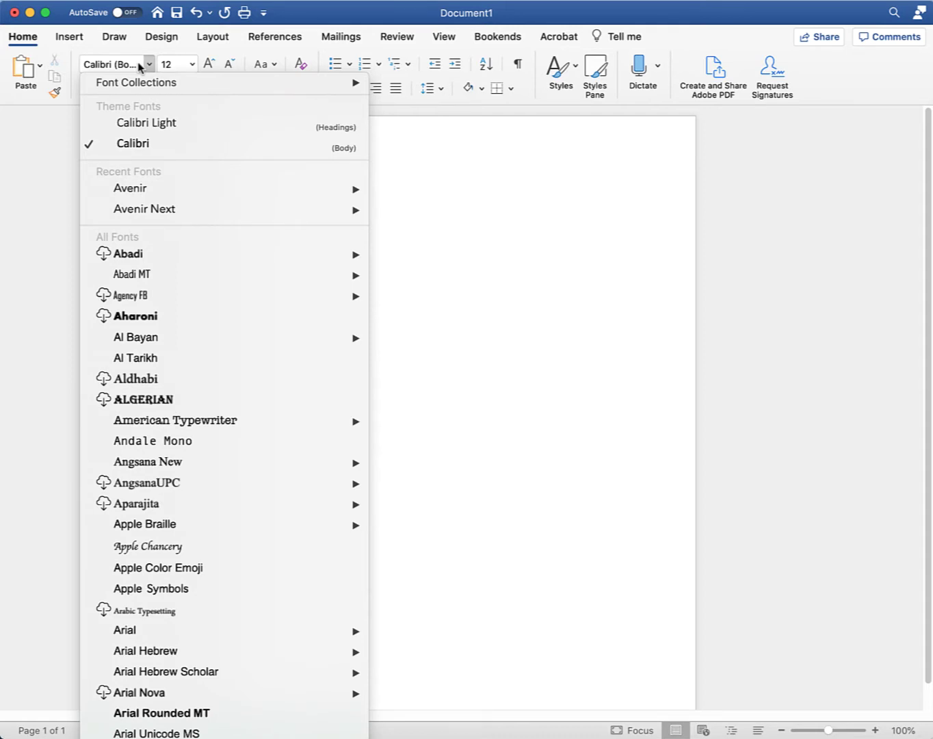
{"action": "scroll", "coordinate": [140, 67], "scroll_direction": "down", "scroll_amount": 20}
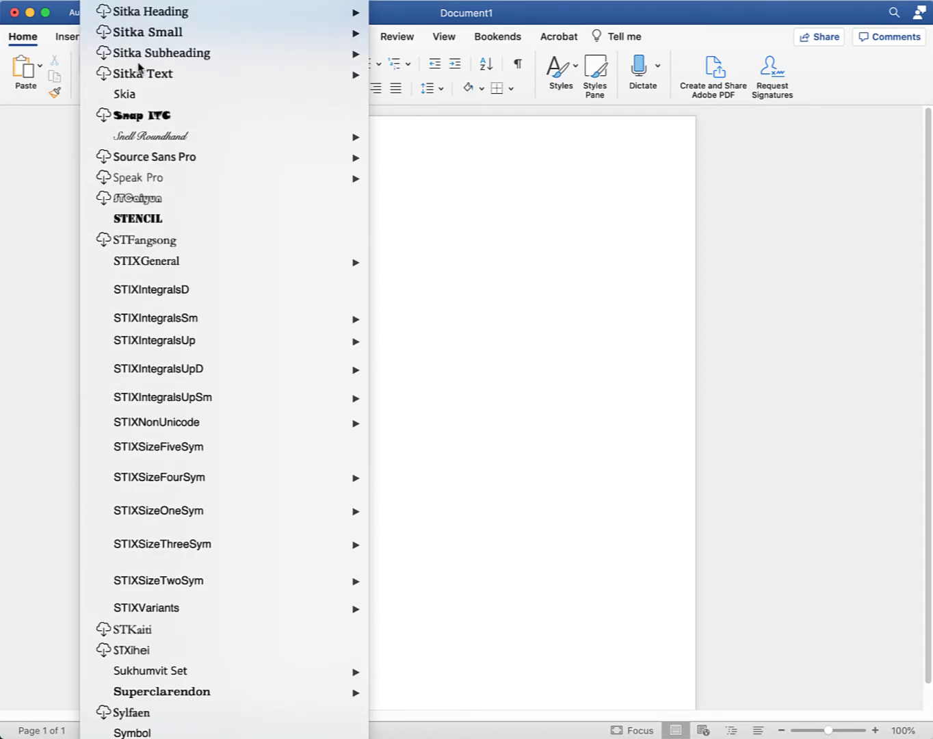
{"action": "scroll", "coordinate": [140, 67], "scroll_direction": "down", "scroll_amount": 1}
{"action": "key", "text": "Escape"}
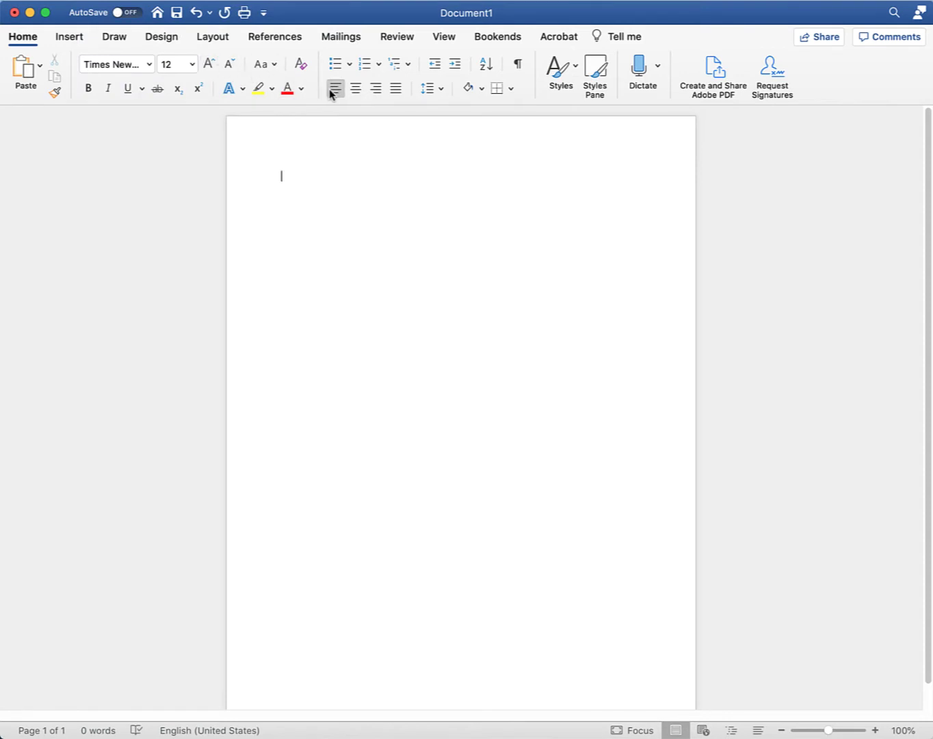
{"action": "left_click", "coordinate": [442, 96]}
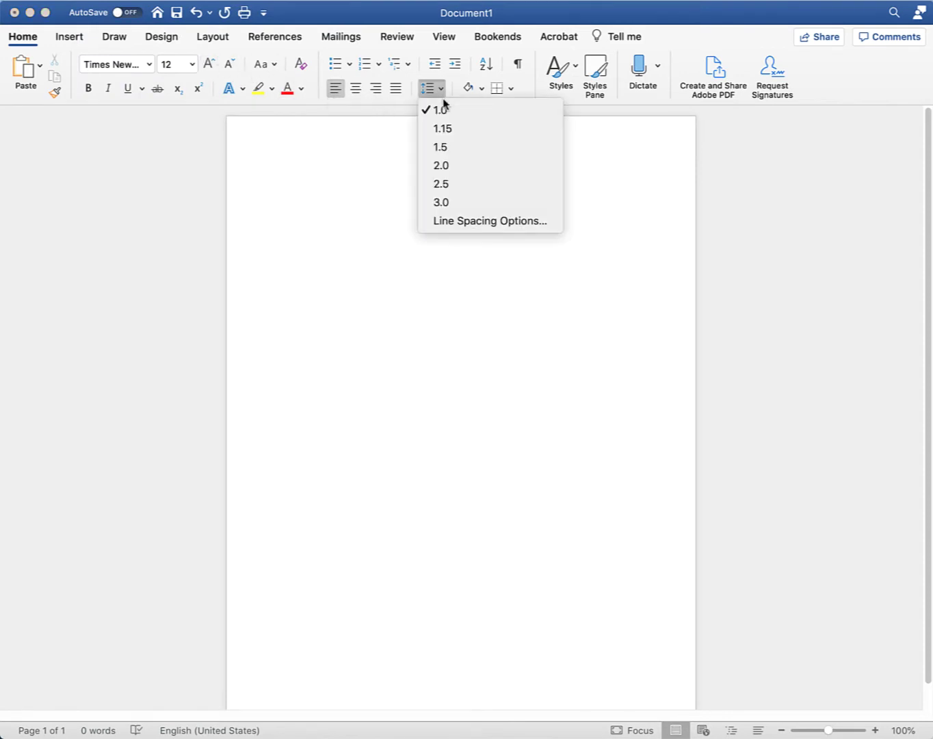
{"action": "left_click", "coordinate": [442, 164]}
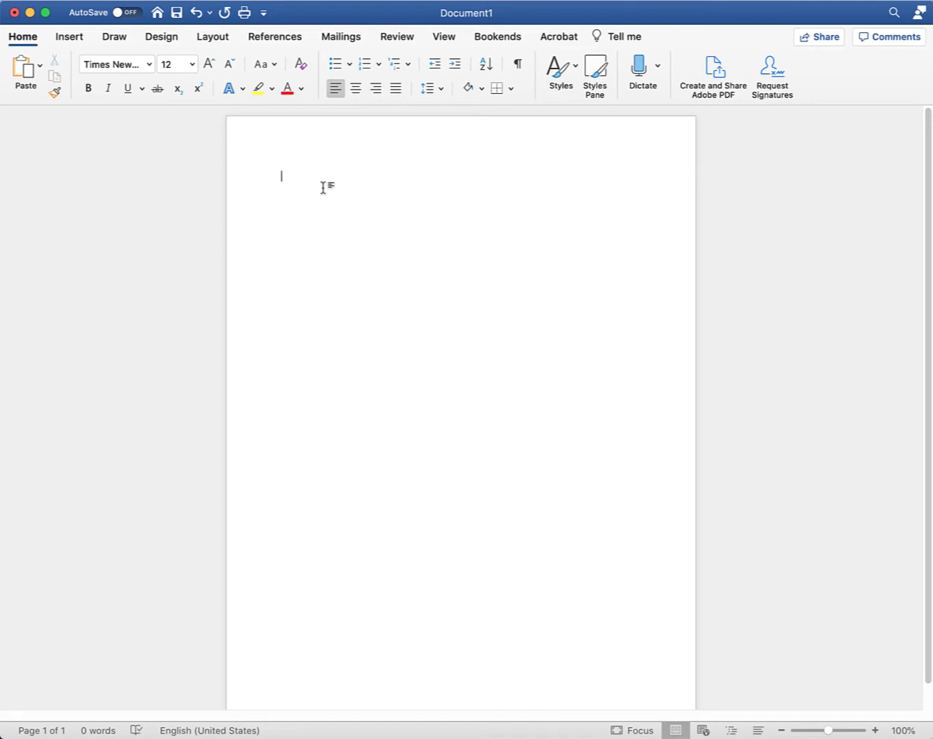
Enter the four-line heading: the student's full name, the professor's title and name, "English 1B", and "4 June 2020".
{"action": "type", "text": "Paul Kno"}
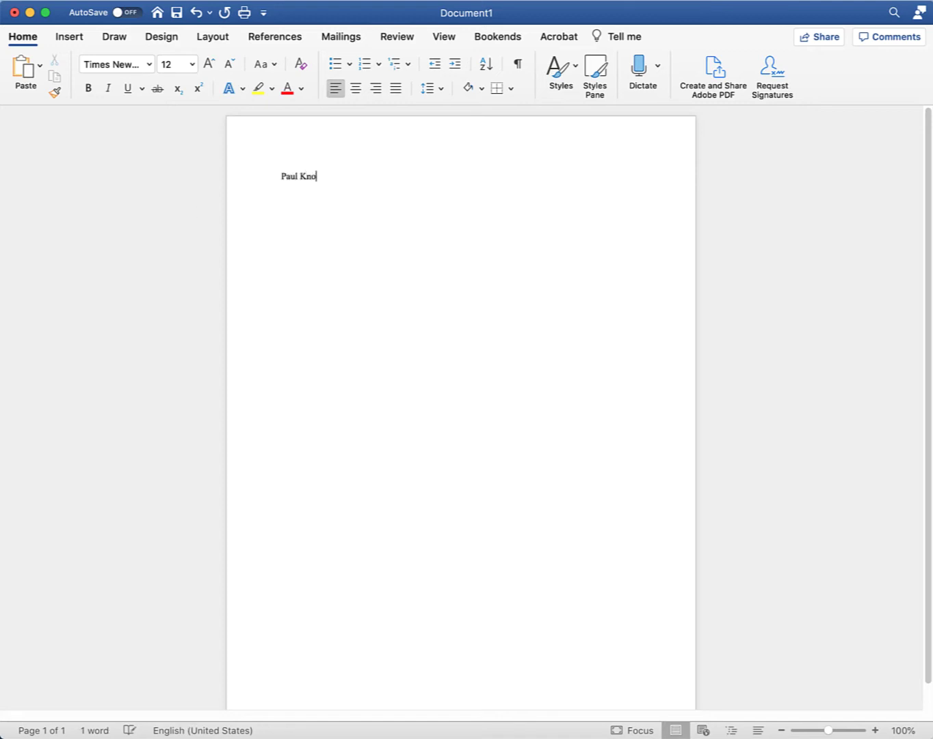
{"action": "type", "text": "x Pro"}
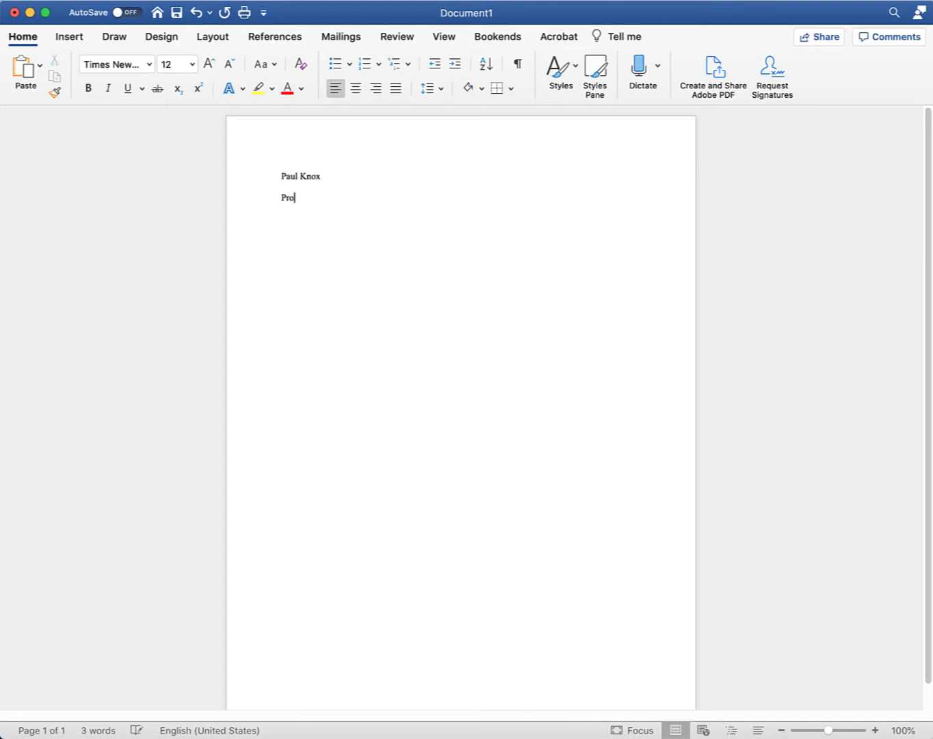
{"action": "type", "text": "fessor Paul kno"}
{"action": "key", "text": "BackSpace"}
{"action": "key", "text": "BackSpace"}
{"action": "type", "text": "Knox "}
{"action": "type", "text": "English 1B"}
{"action": "type", "text": "June"}
{"action": "key", "text": "Return"}
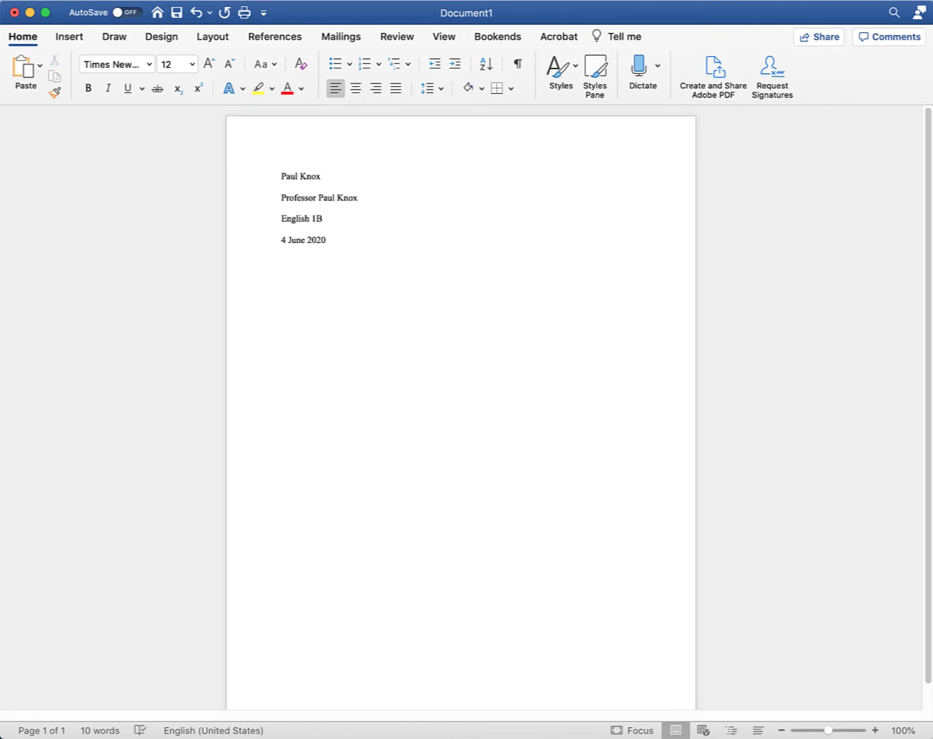
Enter the title "Introducing my class" below the date line and center it.
{"action": "type", "text": "Introducing my class"}
{"action": "triple_click", "coordinate": [299, 261]}
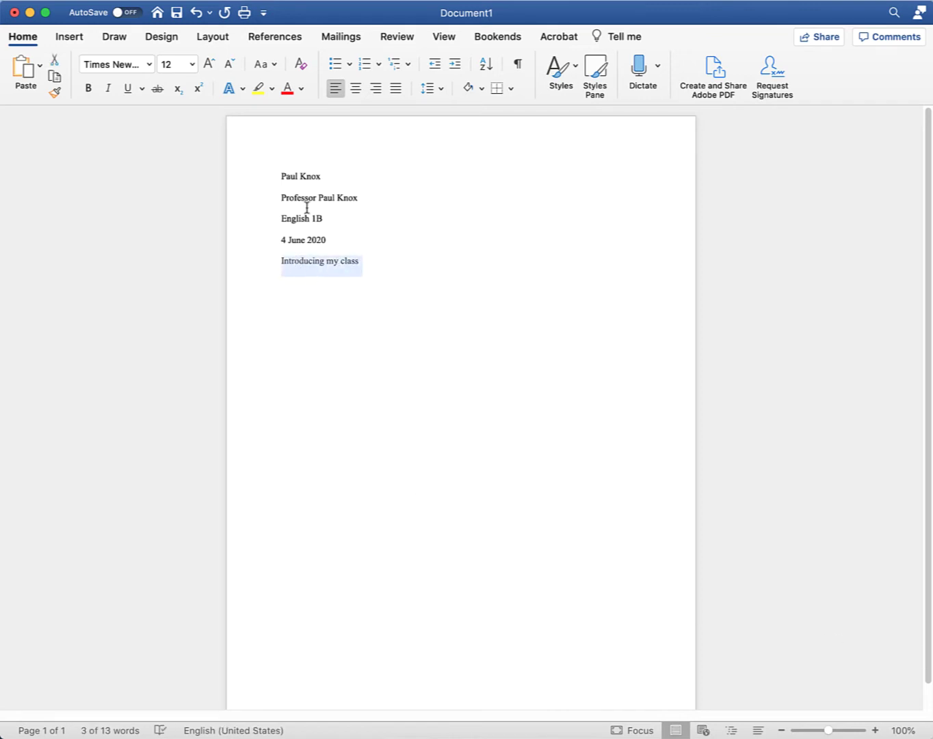
{"action": "left_click", "coordinate": [355, 91]}
{"action": "left_click", "coordinate": [575, 257]}
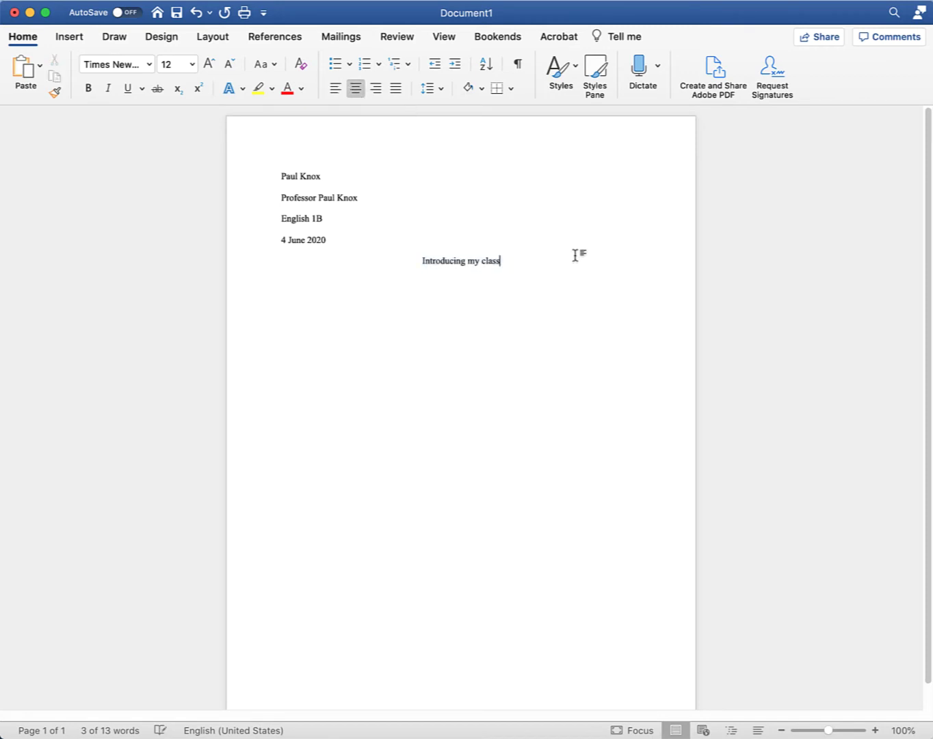
Insert the three prepared body paragraphs beginning "Welcome to English 1B" on a new line below the title, left-aligned.
{"action": "key", "text": "Return"}
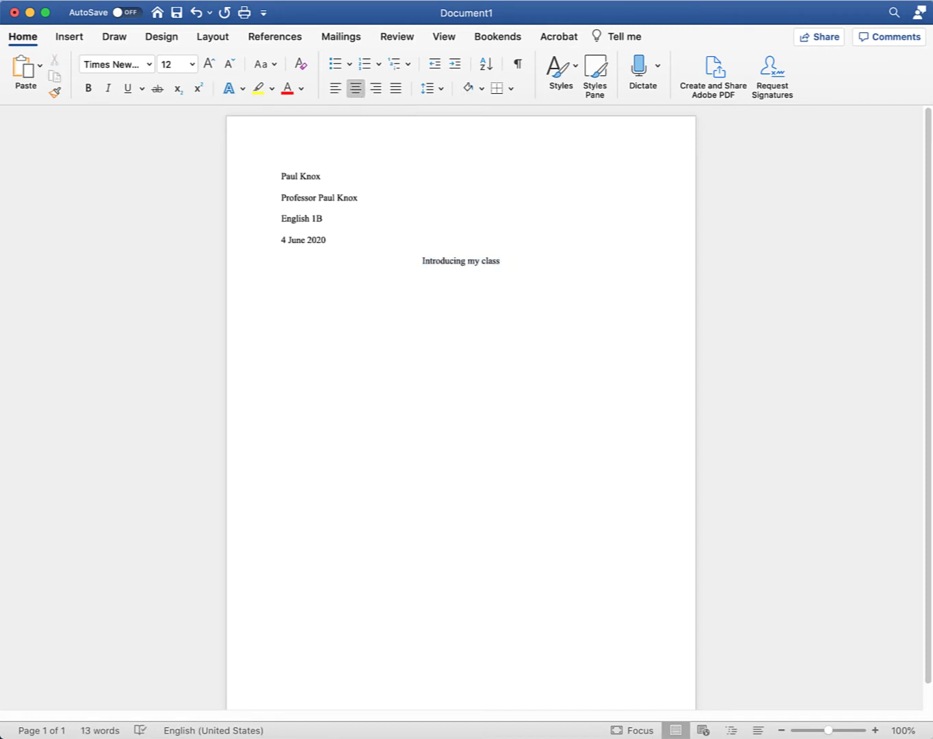
{"action": "key", "text": "super+Tab"}
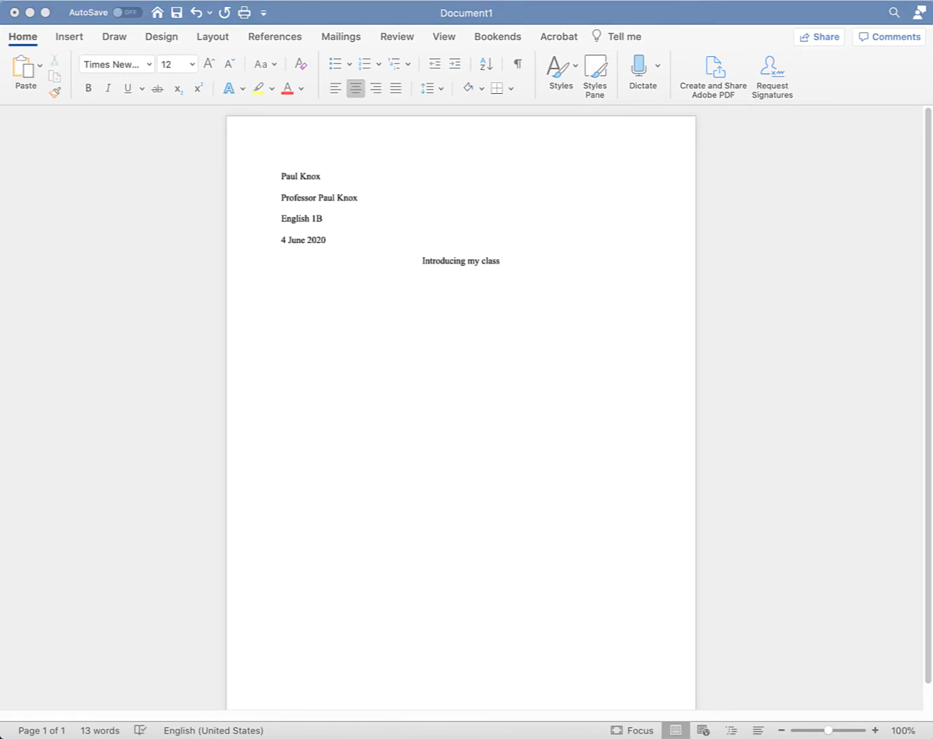
{"action": "left_click", "coordinate": [416, 334]}
{"action": "type", "text": "Welcome to English 1B. This semester we'll learn about writing through a study of literature. We'll focus on what literature is, how it works, and what it means to us. We'll also consider some of its cultural significance and how our attitude to it has changed over time. We'll organize our study according to the three dominant genres of literary study -- poetry, fiction, and drama. What we'll read will be some of the stories humanity has chosen to tell and tell again. These works resonate, and just as importantly they are enjoyable. I'm not going to give you quizzes about the readings. My goal is not to test you on literature but to have a conversation. If you stay engaged, you'll do just fine. A final word, some of the works we'll read may not spark your interest. If that happens, I ask that you read the text anyway. I also encourage you to come back to the work later, maybe next month, next semester, or next year. You may find that what doesn't speak to you know will speak to you later. I had that happen to me with Huck Finn. When I read it in my first year of college, I couldn't get into it. But later, much later, I picked up the book again and it spoke to me."}
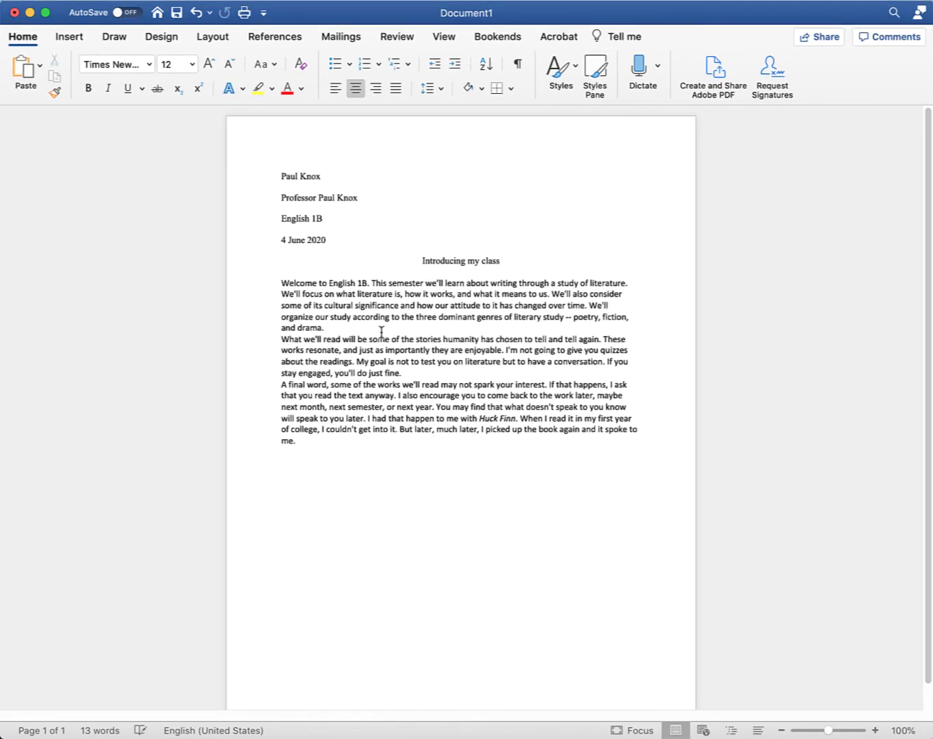
{"action": "left_click", "coordinate": [337, 89]}
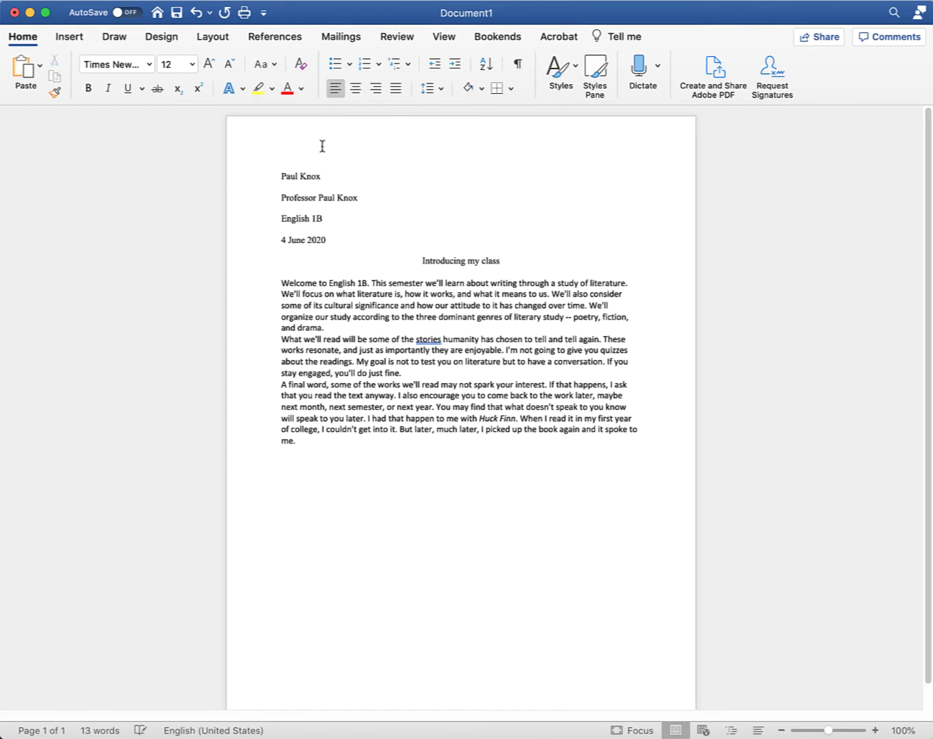
Format the title and body paragraphs in Times New Roman with 2.0 line spacing.
{"action": "left_click_drag", "start_coordinate": [316, 441], "coordinate": [287, 264]}
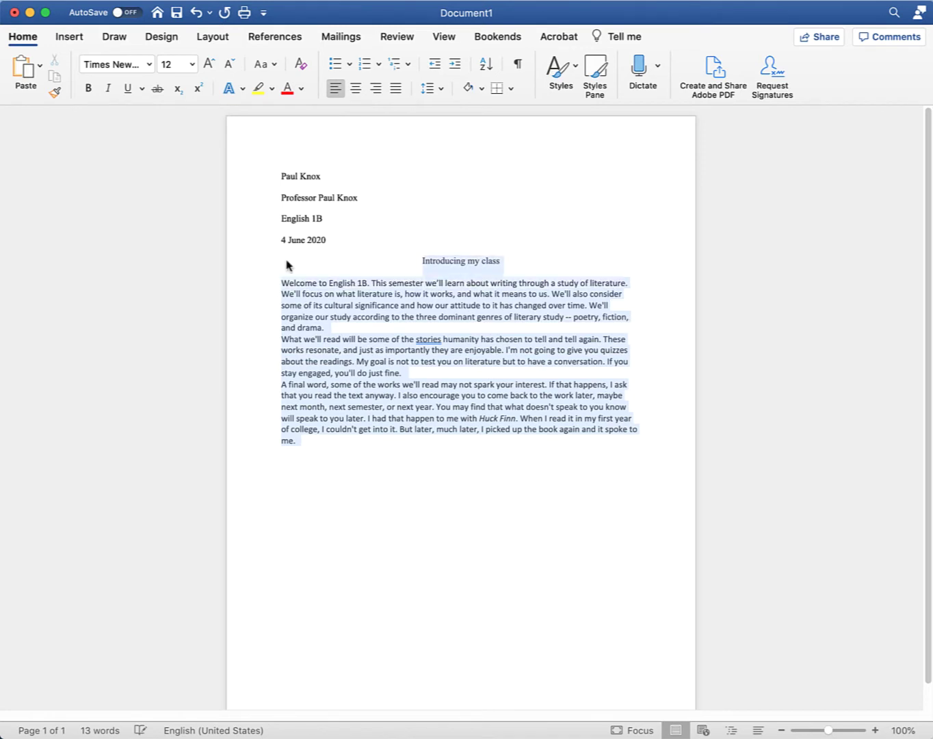
{"action": "left_click", "coordinate": [150, 65]}
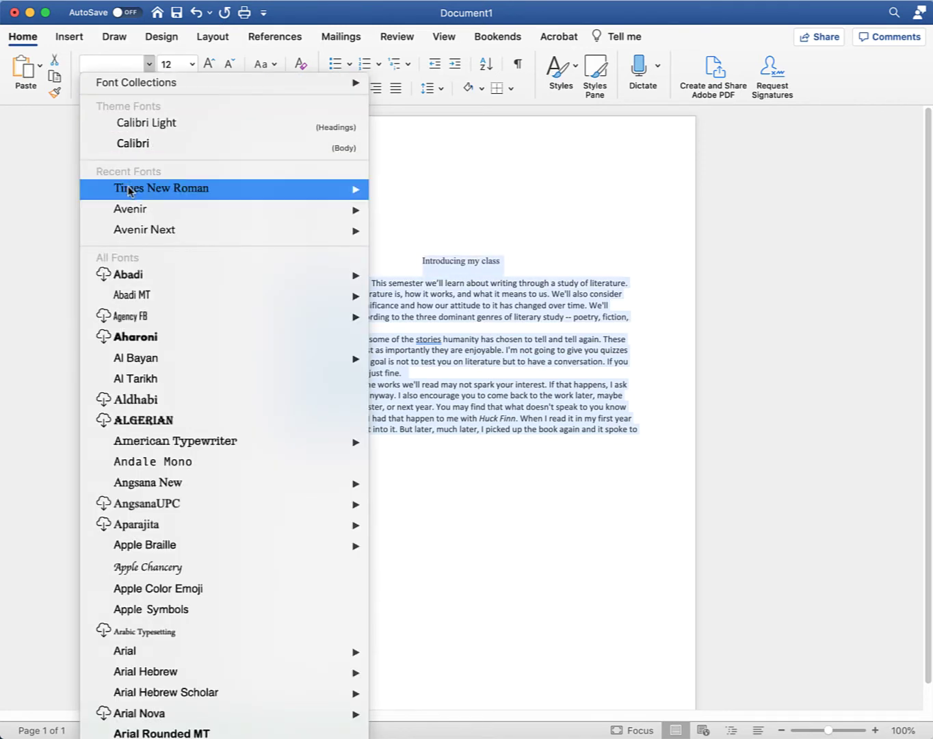
{"action": "mouse_move", "coordinate": [135, 191]}
{"action": "left_click", "coordinate": [416, 216]}
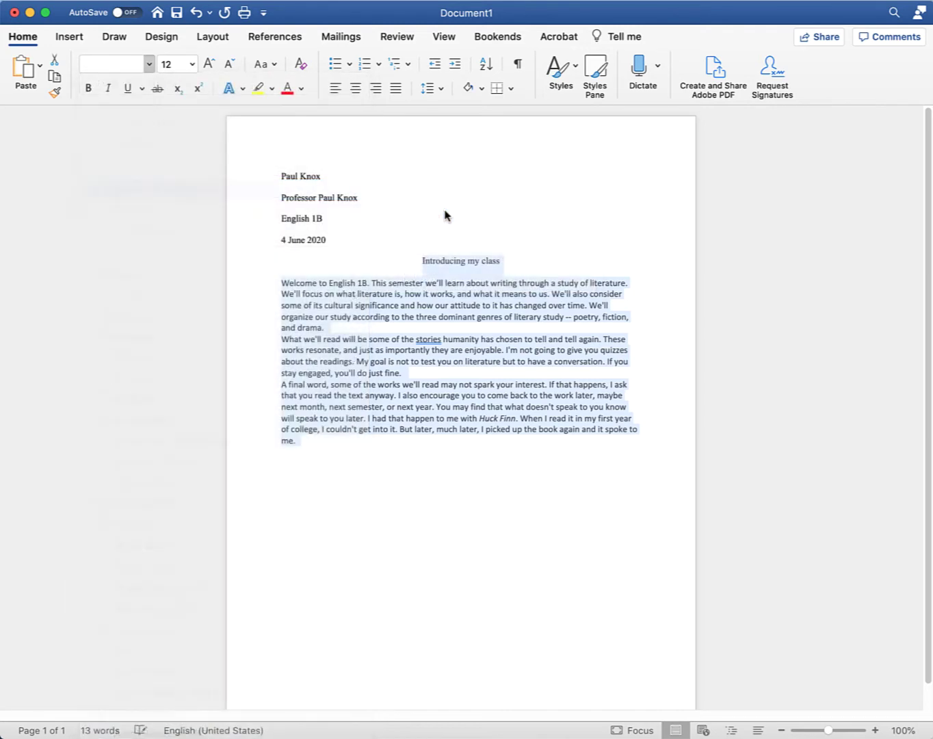
{"action": "left_click", "coordinate": [440, 87]}
{"action": "left_click", "coordinate": [451, 167]}
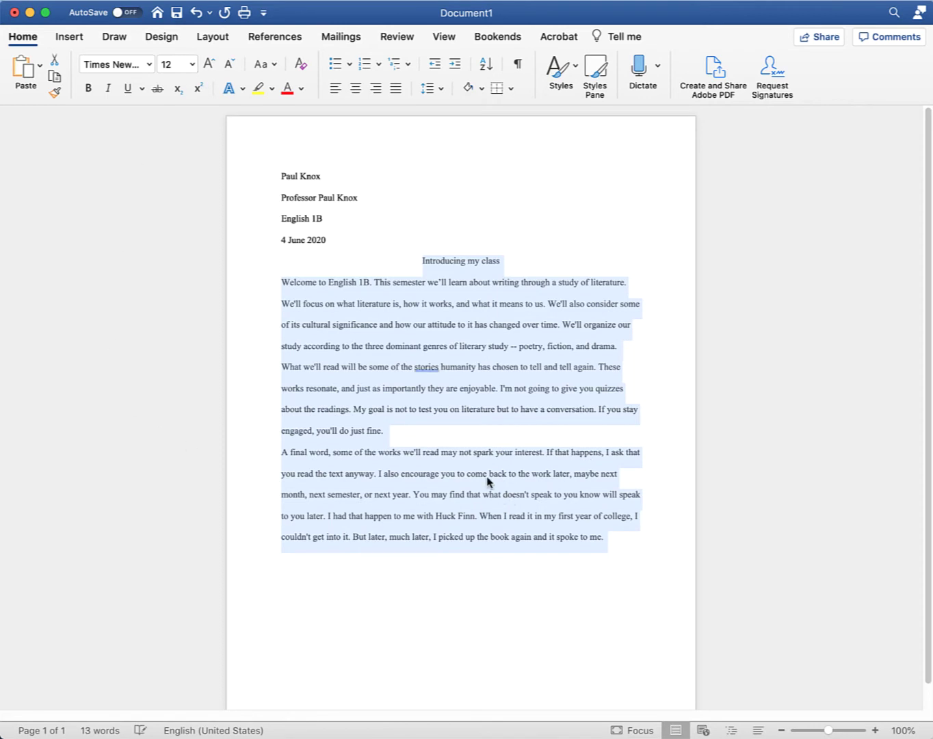
{"action": "left_click", "coordinate": [498, 451]}
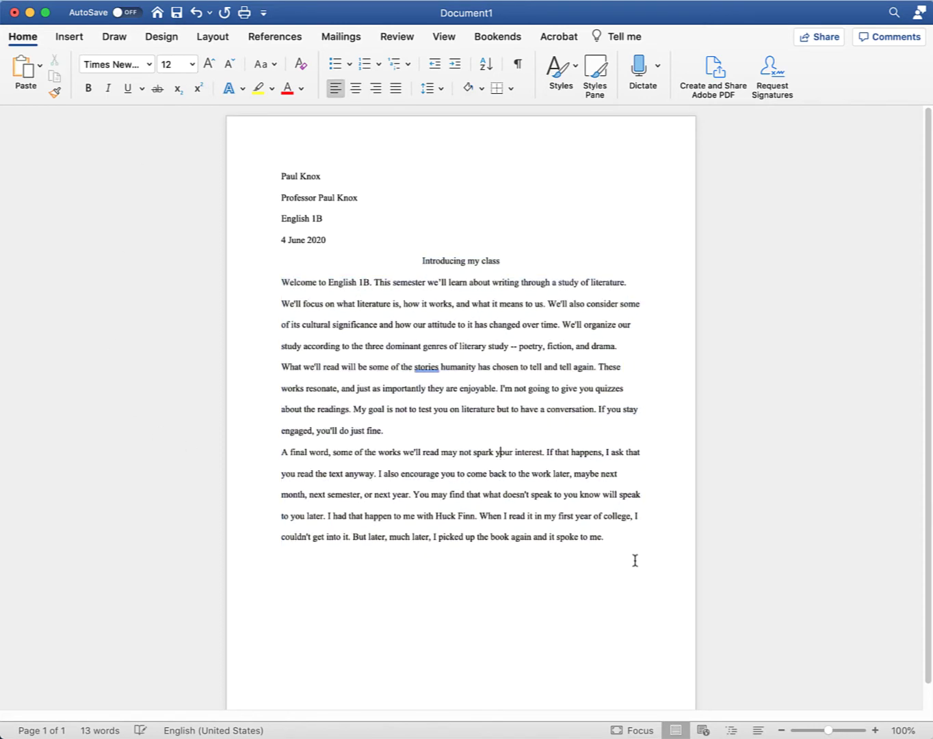
Try justified alignment on the three body paragraphs, and return them to left alignment.
{"action": "left_click_drag", "start_coordinate": [637, 540], "coordinate": [231, 298]}
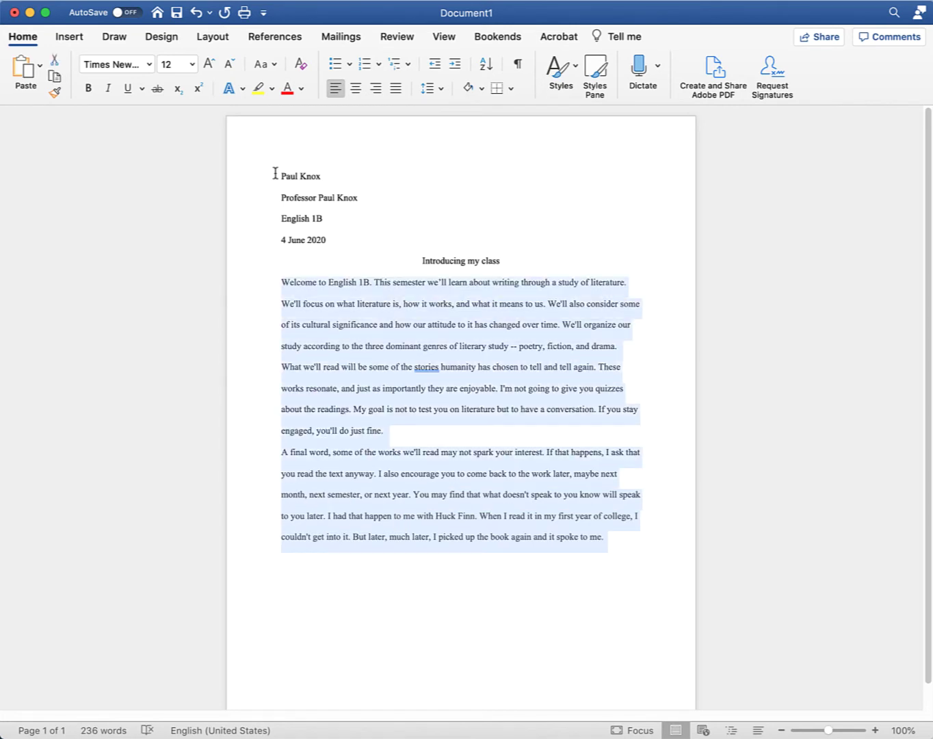
{"action": "left_click", "coordinate": [396, 88]}
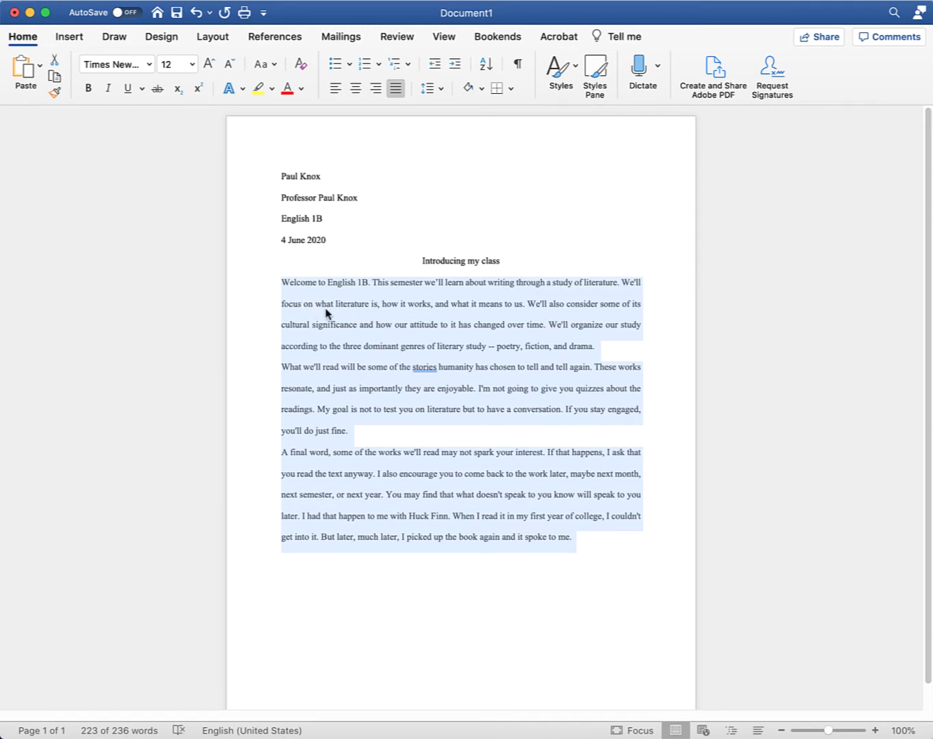
{"action": "left_click", "coordinate": [334, 97]}
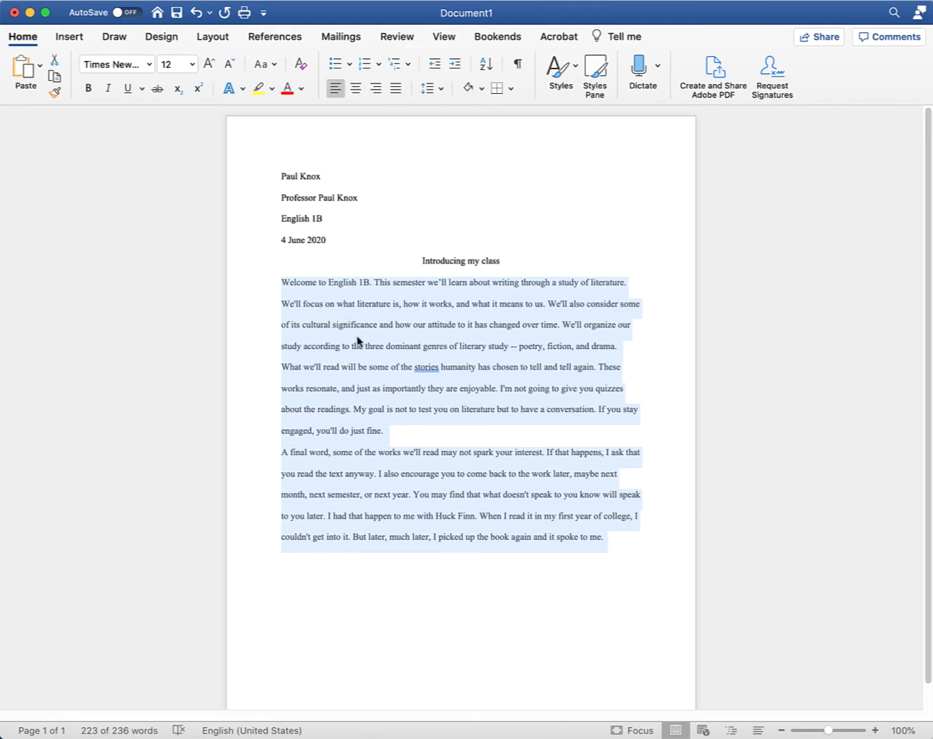
Show the ruler and set a 0.5" first-line indent for the selected body paragraphs.
{"action": "left_click", "coordinate": [119, 0]}
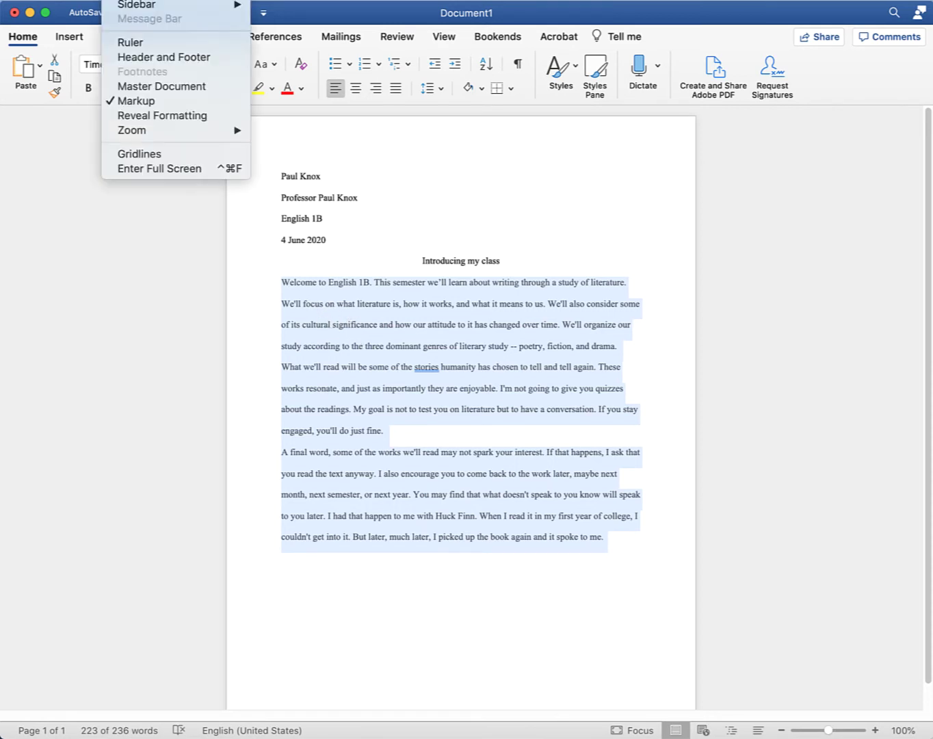
{"action": "left_click", "coordinate": [145, 42]}
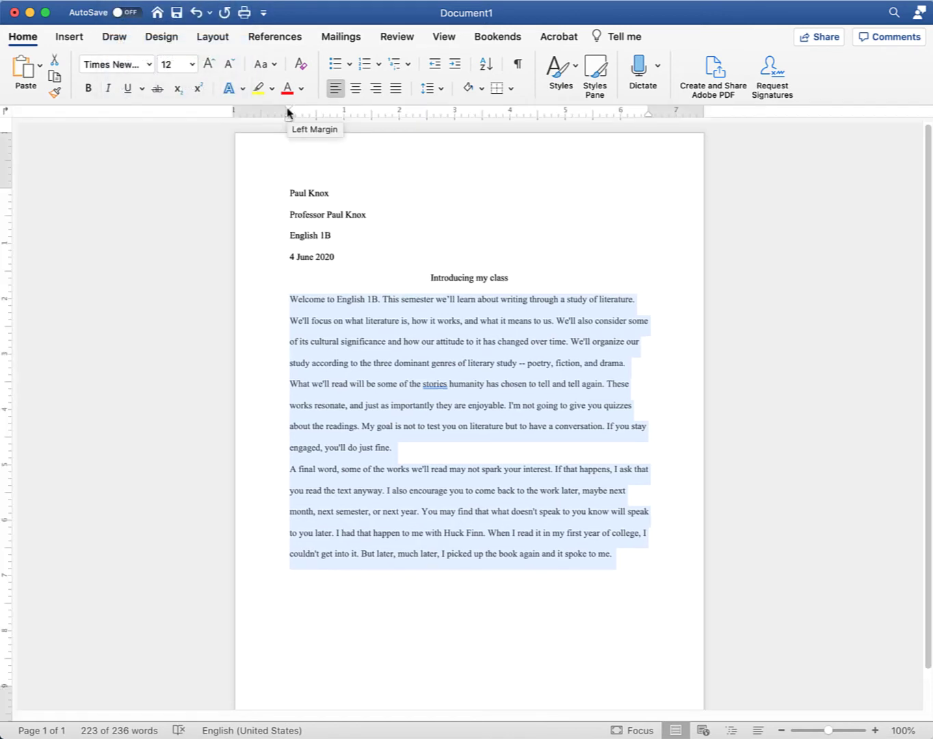
{"action": "left_click_drag", "start_coordinate": [287, 113], "coordinate": [312, 114]}
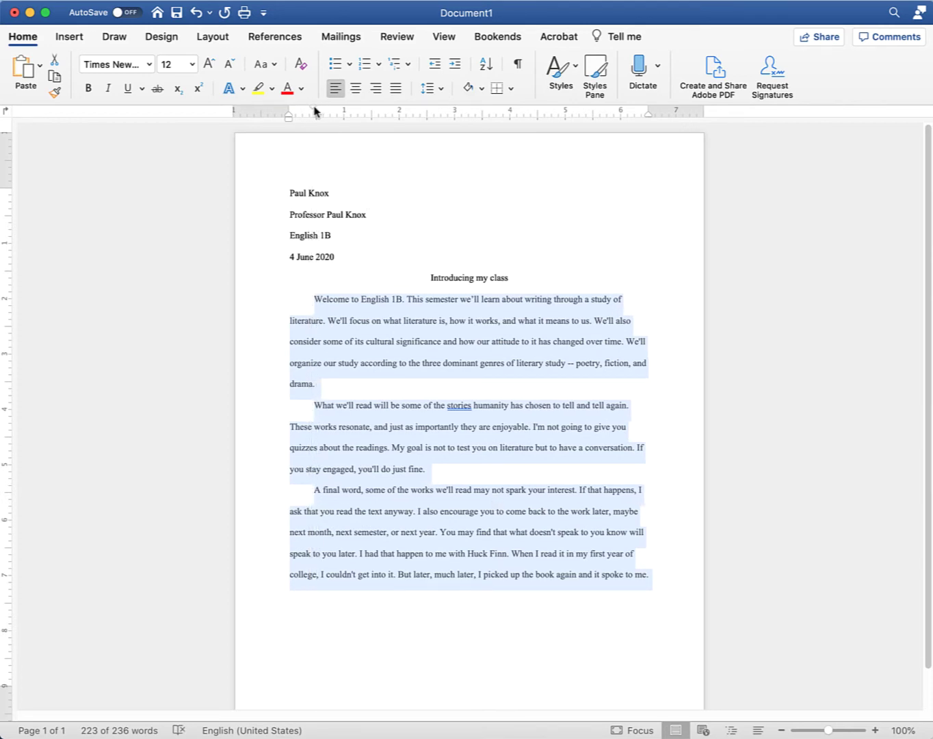
{"action": "left_click_drag", "start_coordinate": [311, 112], "coordinate": [317, 113]}
{"action": "left_click", "coordinate": [456, 340]}
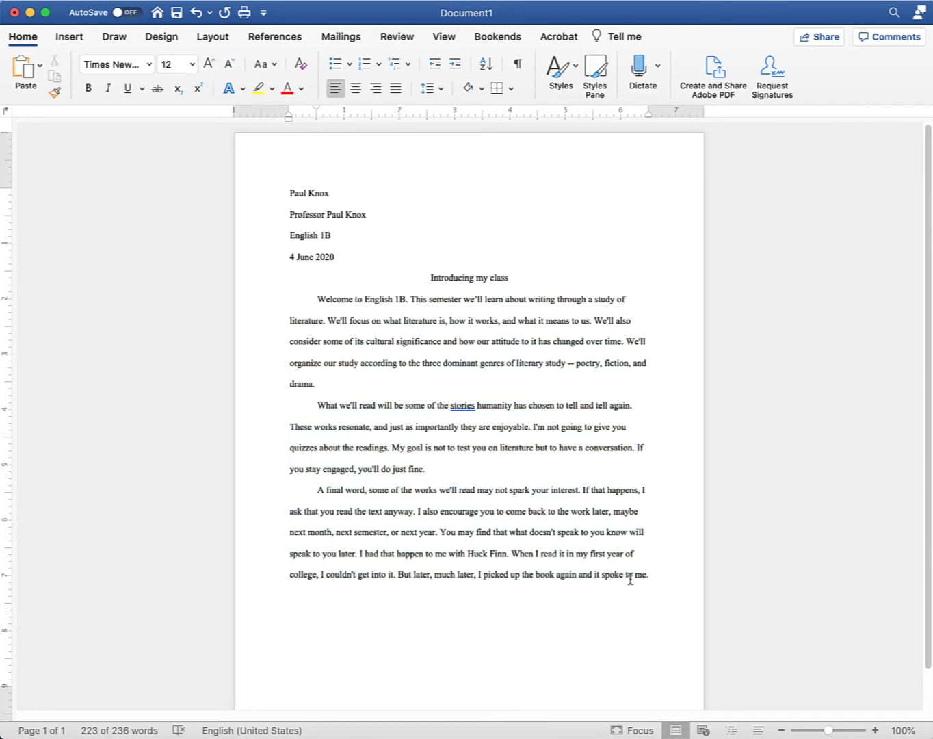
Add a new paragraph after the last body paragraph with the text "Star a new paragraph".
{"action": "left_click", "coordinate": [665, 570]}
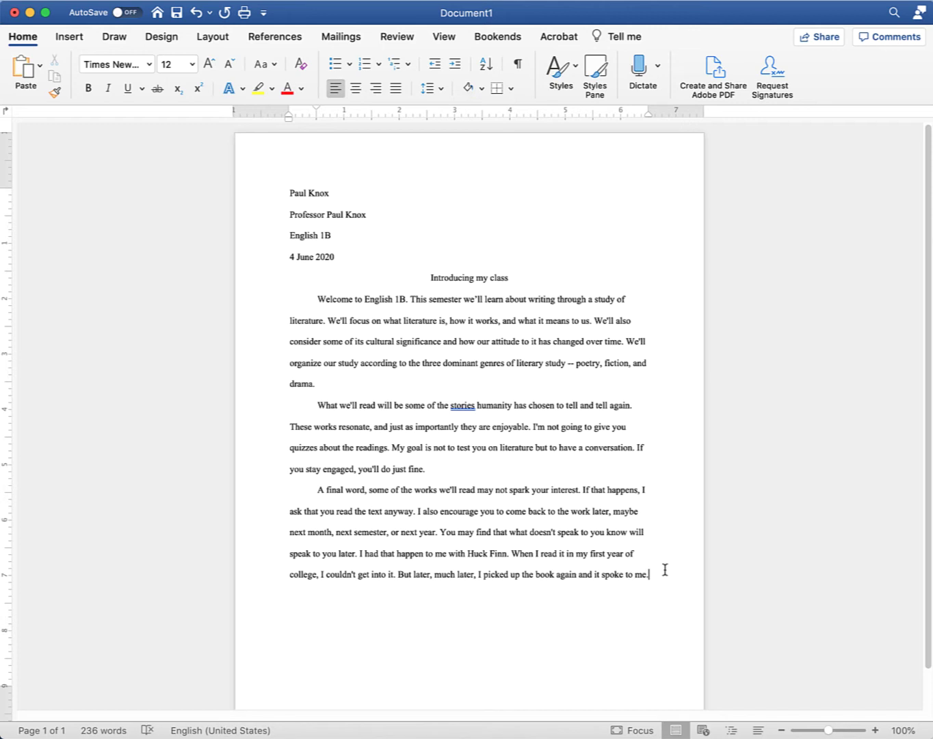
{"action": "key", "text": "Return"}
{"action": "type", "text": "S"}
{"action": "key", "text": "BackSpace"}
{"action": "type", "text": "Satar"}
{"action": "key", "text": "BackSpace"}
{"action": "key", "text": "BackSpace"}
{"action": "key", "text": "BackSpace"}
{"action": "key", "text": "BackSpace"}
{"action": "type", "text": "tar a new paragraph"}
Enter the author's surname in the page header and insert a right-aligned page number that also shows on the first page.
{"action": "double_click", "coordinate": [572, 165]}
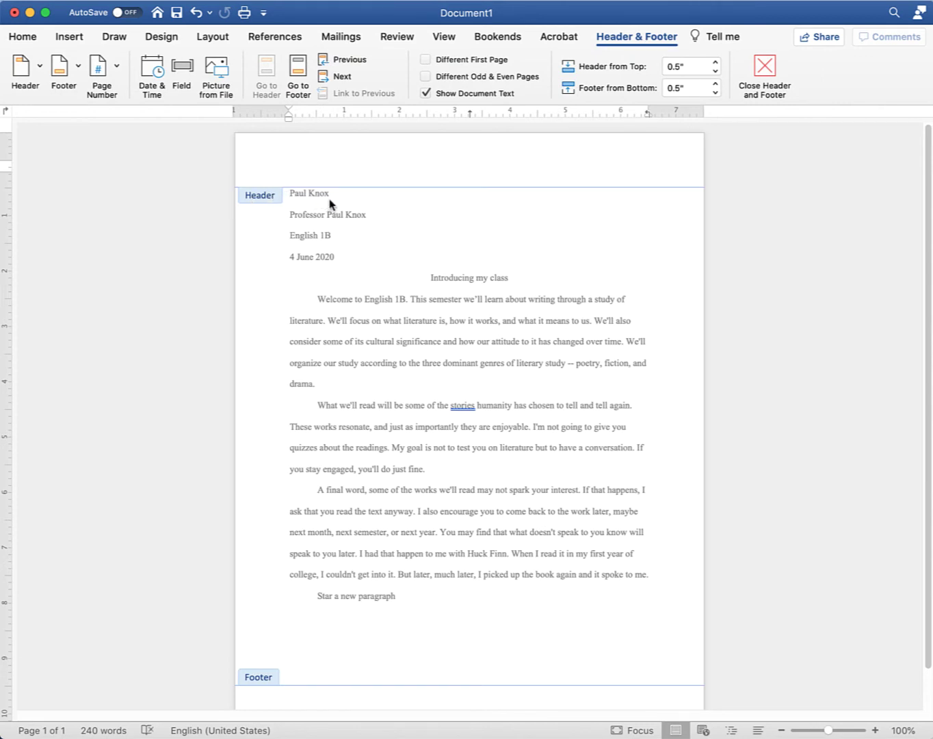
{"action": "type", "text": "Knox"}
{"action": "left_click", "coordinate": [116, 67]}
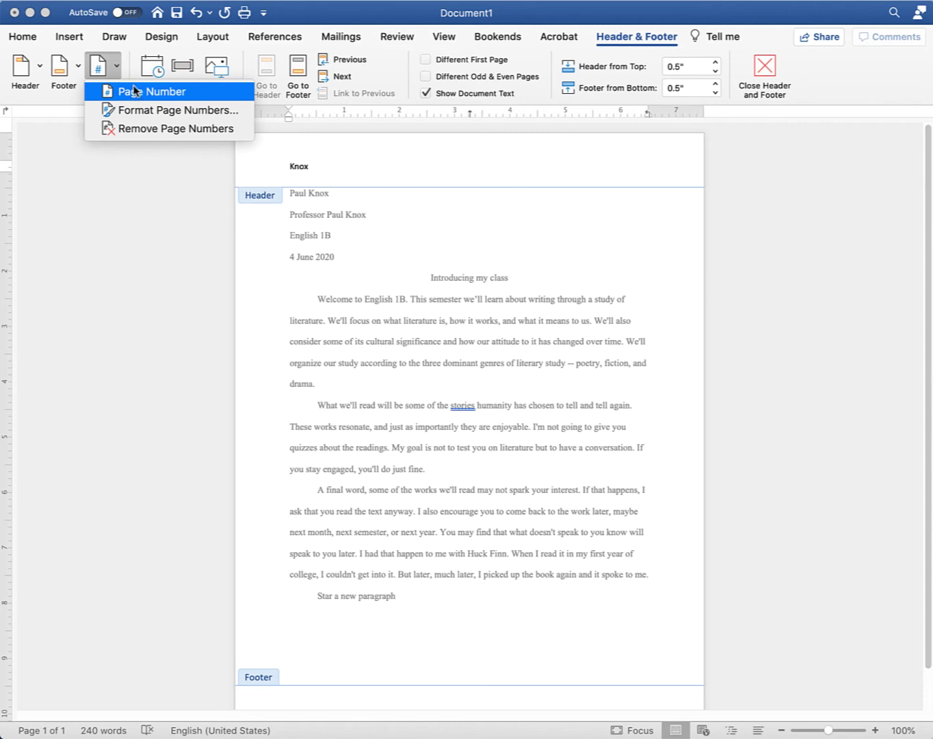
{"action": "left_click", "coordinate": [134, 91]}
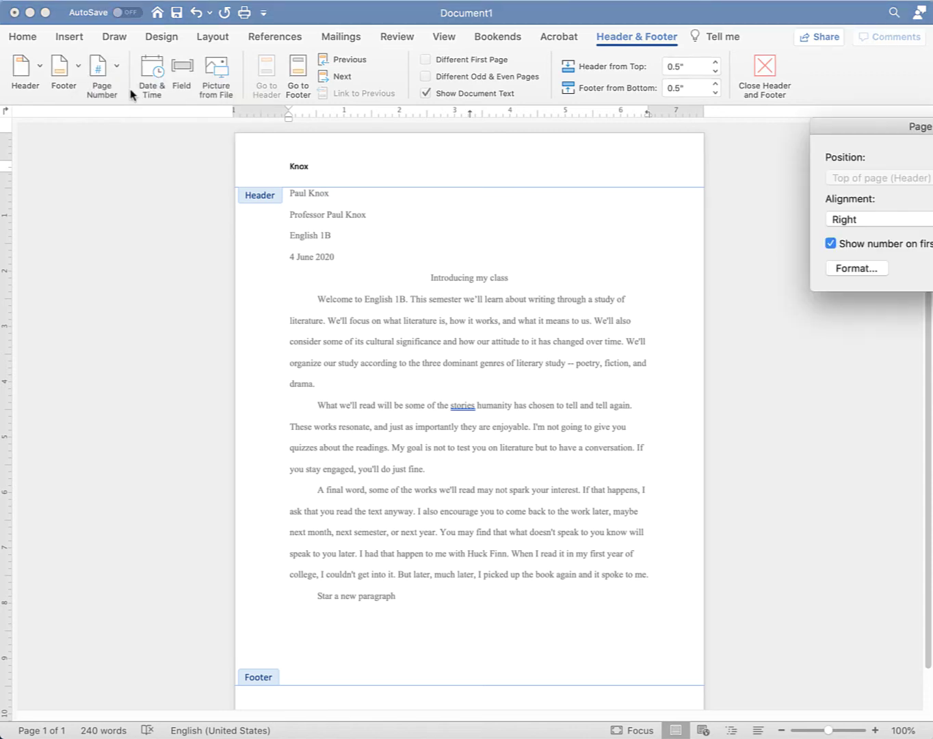
{"action": "left_click", "coordinate": [881, 227]}
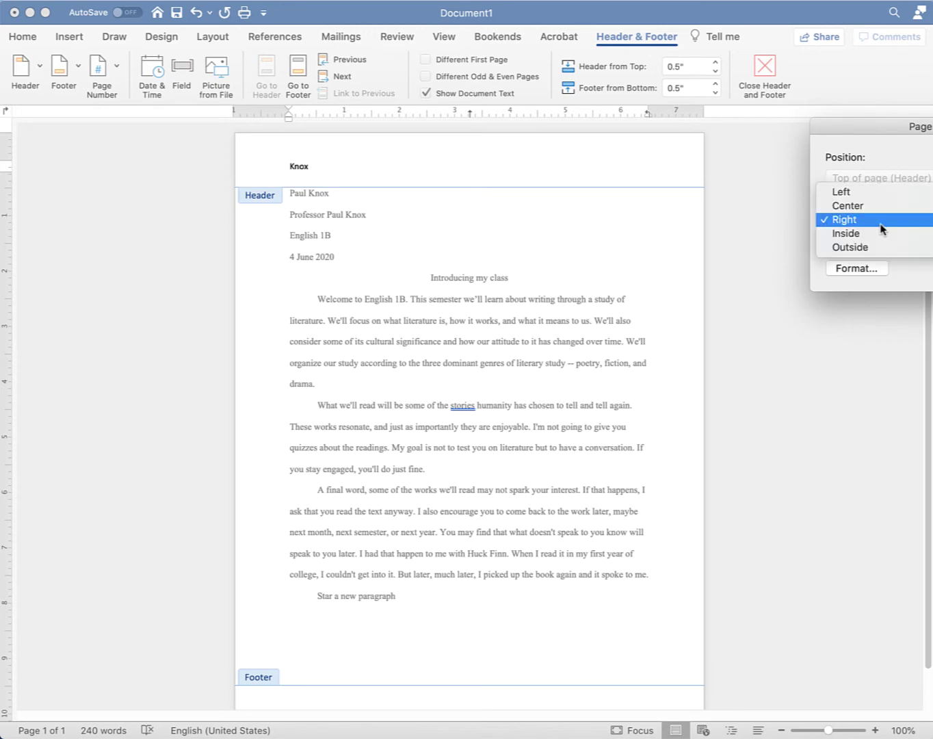
{"action": "left_click", "coordinate": [882, 226]}
{"action": "left_click_drag", "start_coordinate": [911, 130], "coordinate": [790, 127]}
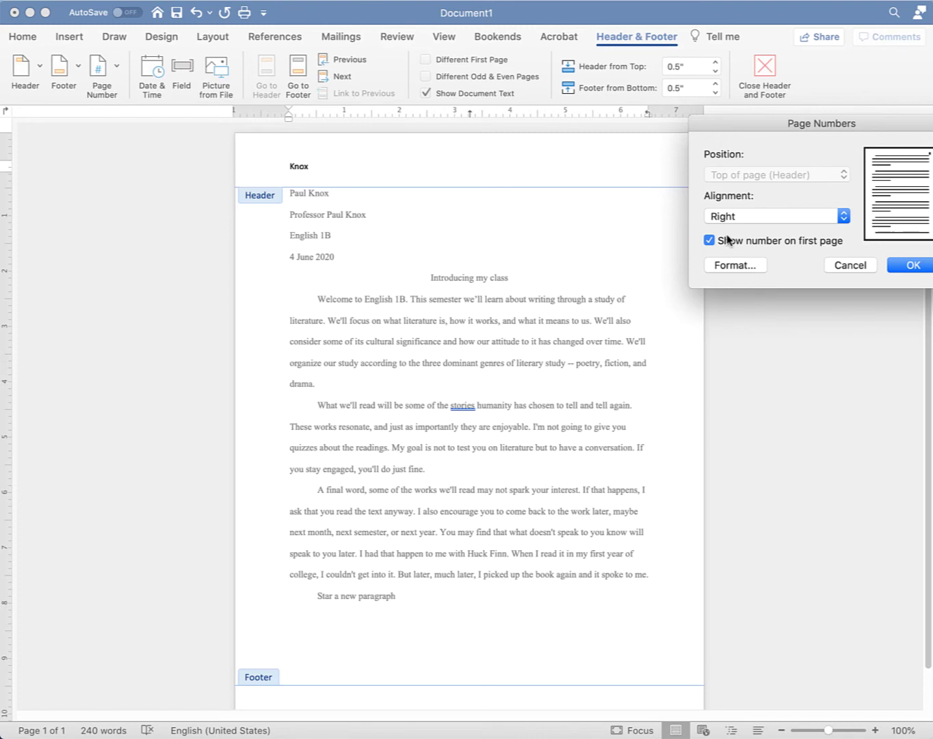
{"action": "left_click", "coordinate": [758, 216]}
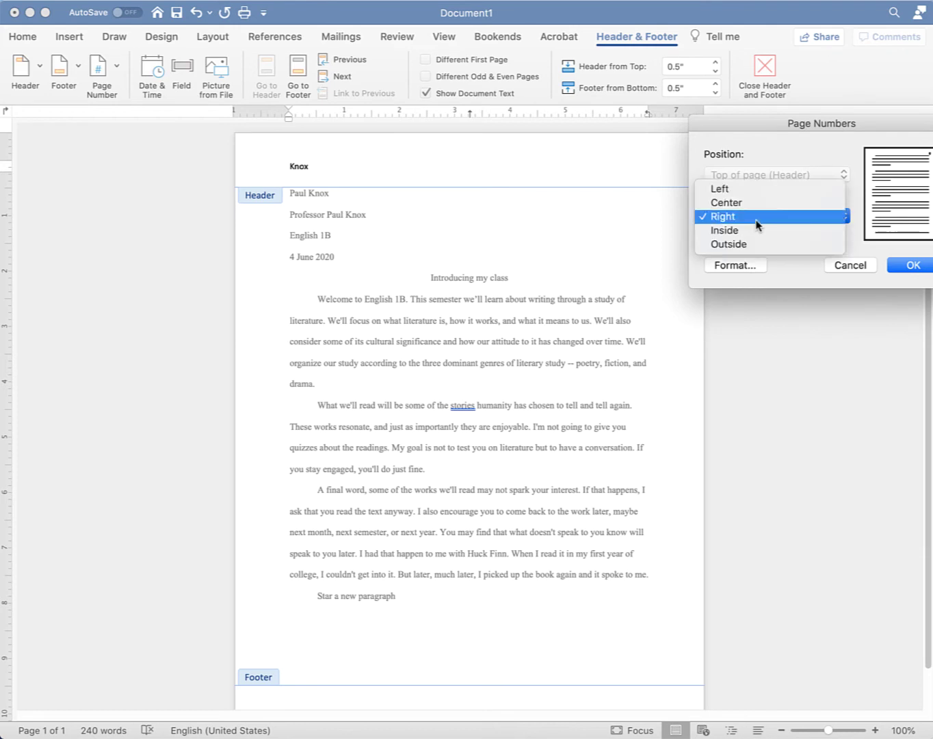
{"action": "left_click", "coordinate": [757, 220]}
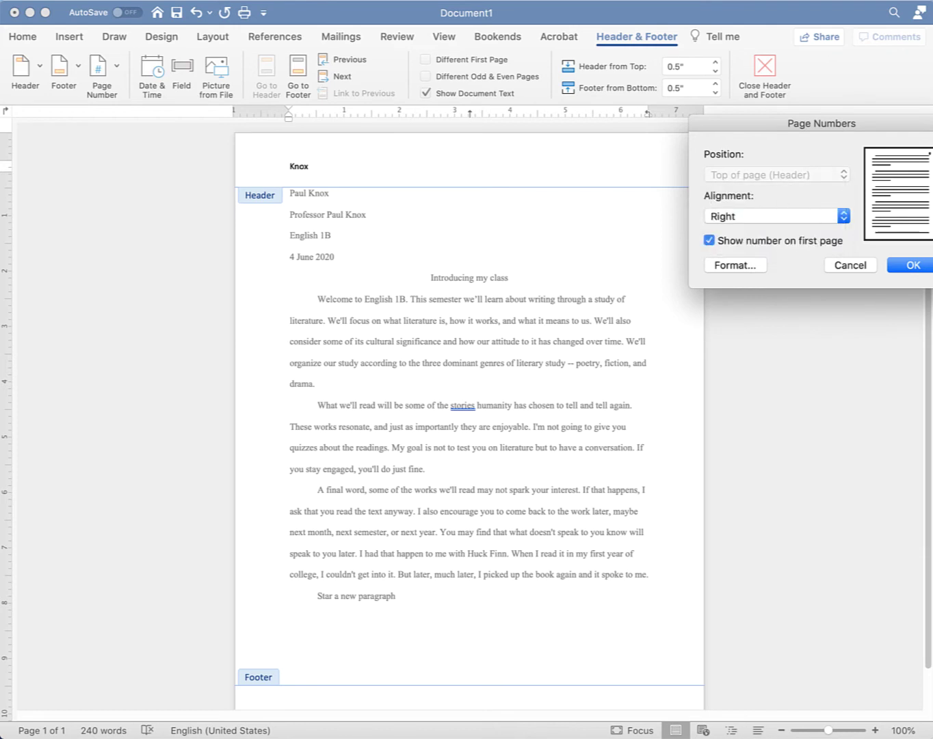
{"action": "left_click", "coordinate": [912, 266]}
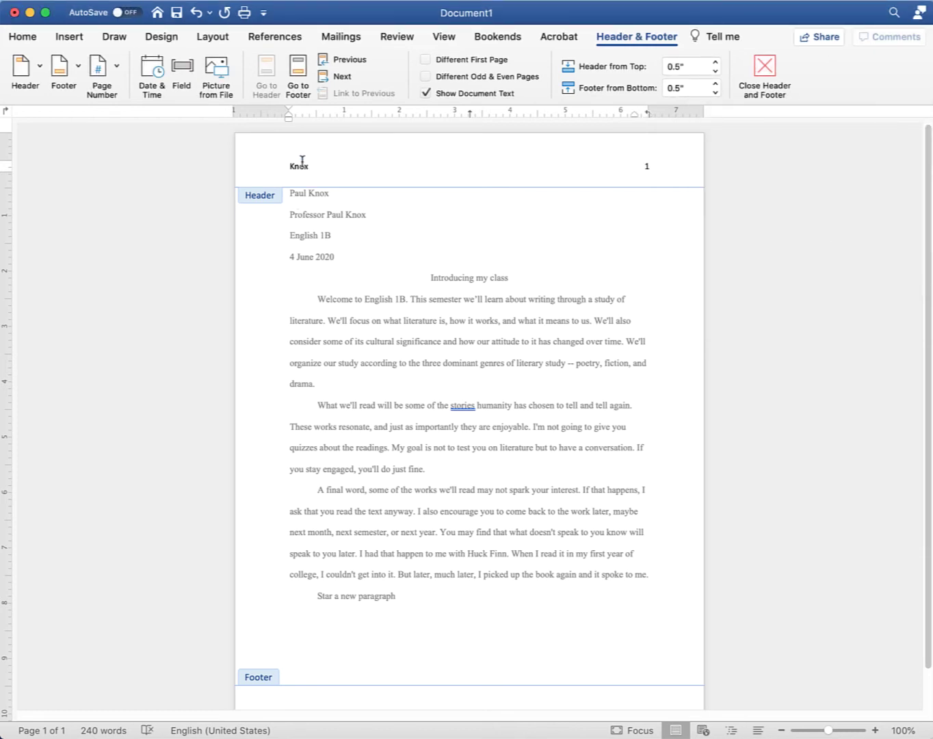
Right-align the surname in the header so it sits beside the page number.
{"action": "left_click", "coordinate": [304, 164]}
{"action": "double_click", "coordinate": [294, 166]}
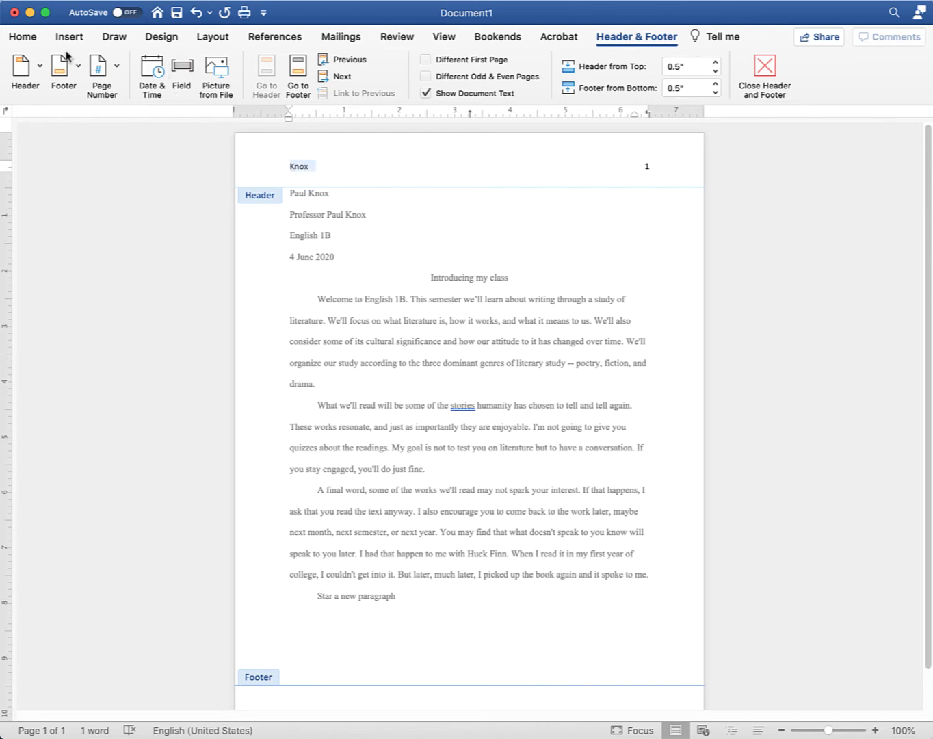
{"action": "left_click", "coordinate": [23, 37]}
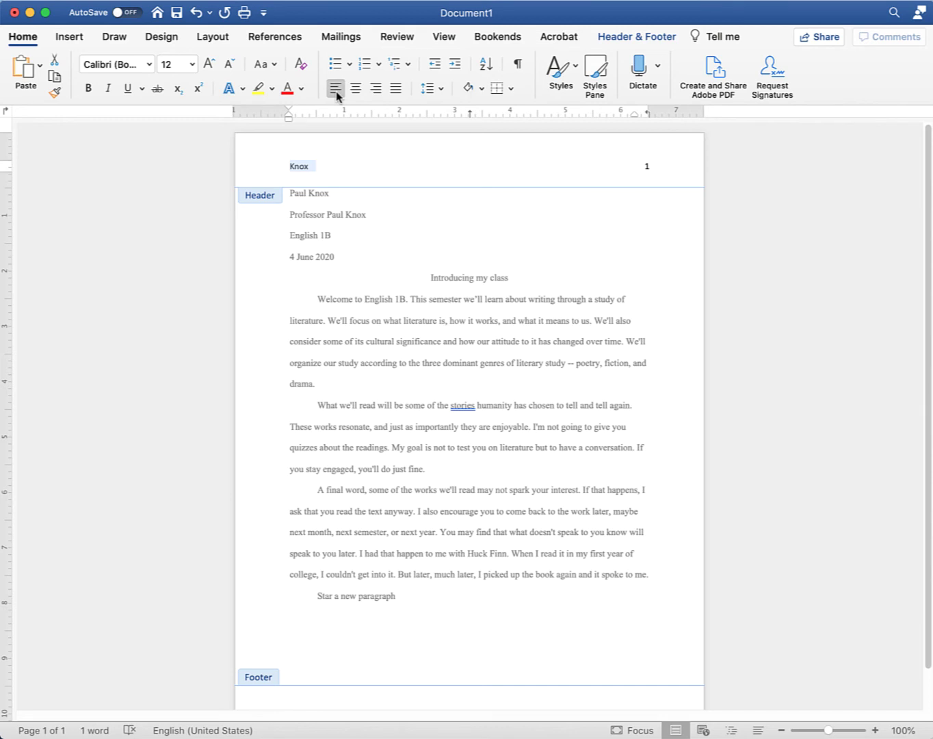
{"action": "left_click", "coordinate": [376, 88]}
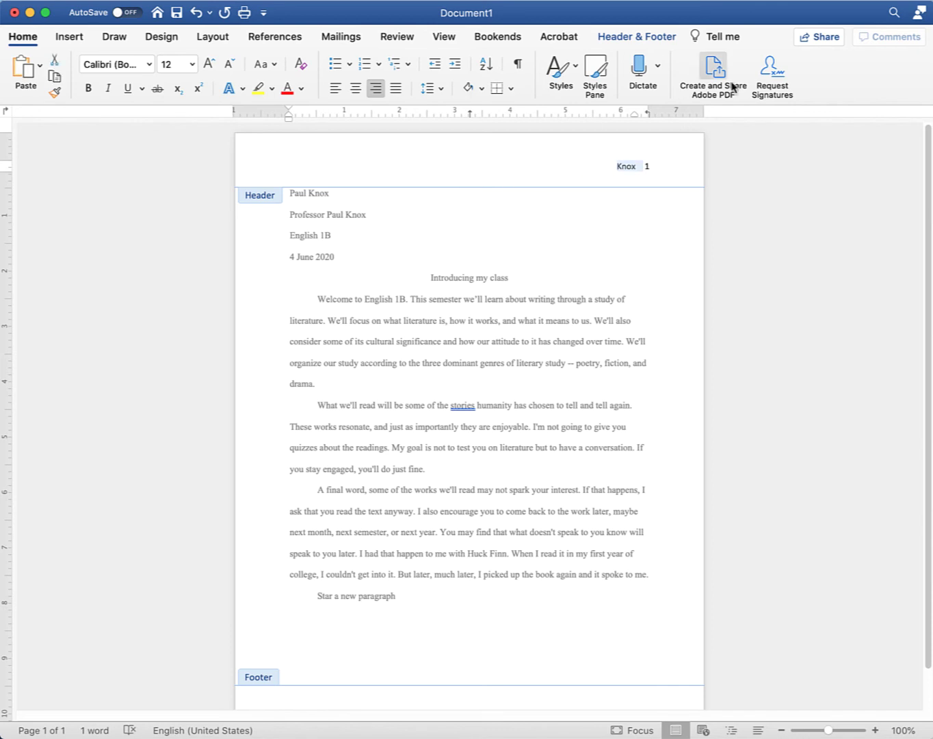
Turn on Different First Page for the header and return to editing the document body.
{"action": "left_click", "coordinate": [646, 39]}
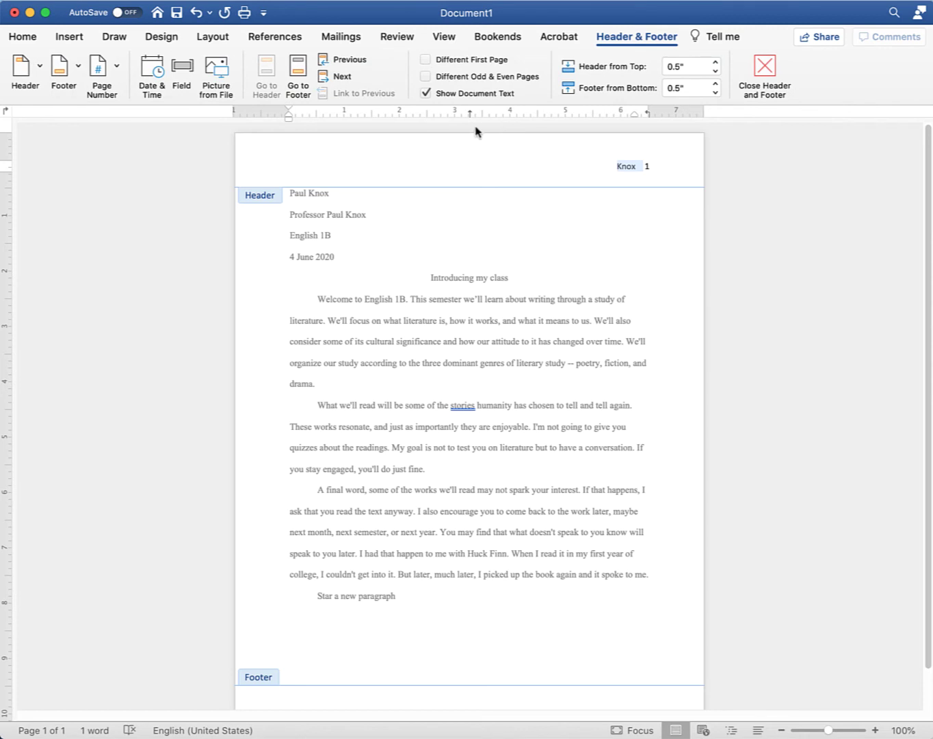
{"action": "left_click", "coordinate": [426, 59]}
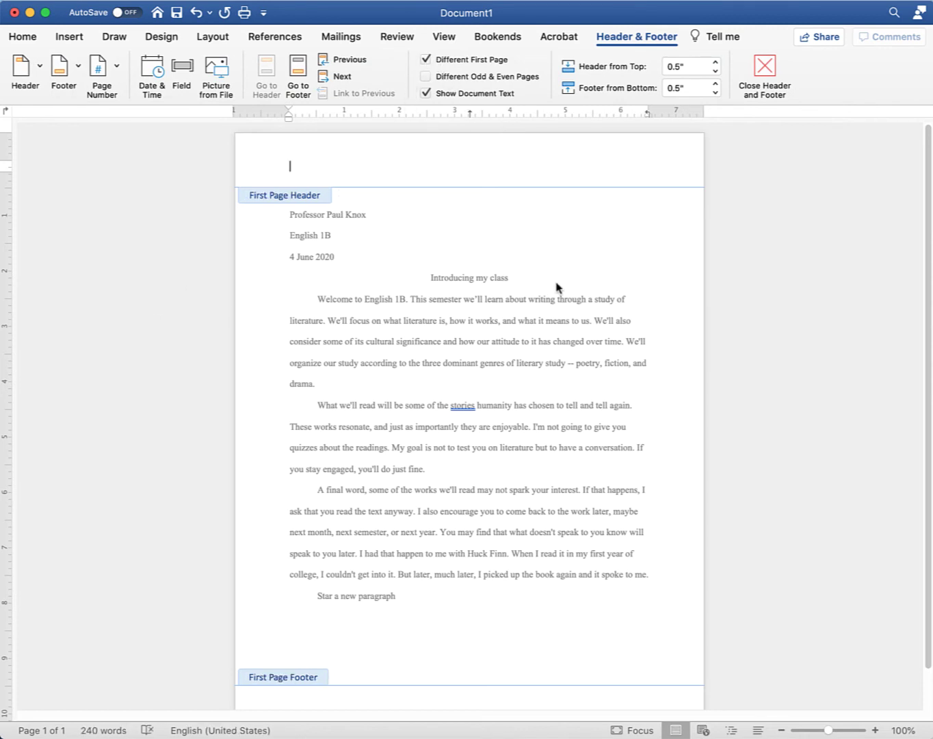
{"action": "scroll", "coordinate": [571, 272], "scroll_direction": "down", "scroll_amount": 2}
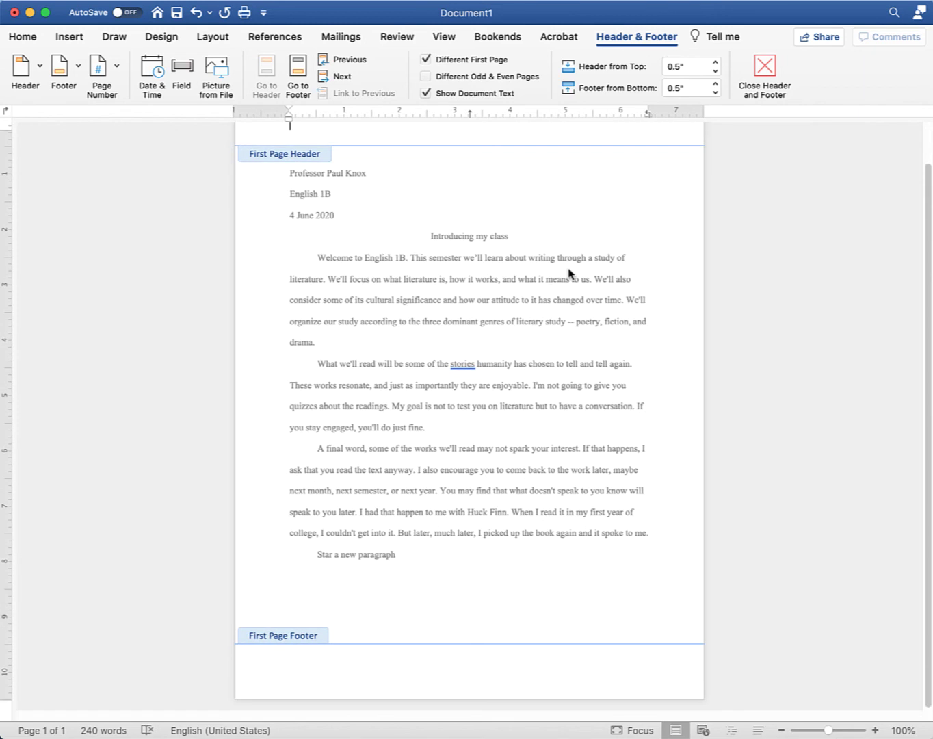
{"action": "double_click", "coordinate": [425, 573]}
Duplicate the body paragraphs from "Welcome to English 1B" through "Star a new paragraph" at the end of the document.
{"action": "left_click_drag", "start_coordinate": [203, 387], "coordinate": [290, 169]}
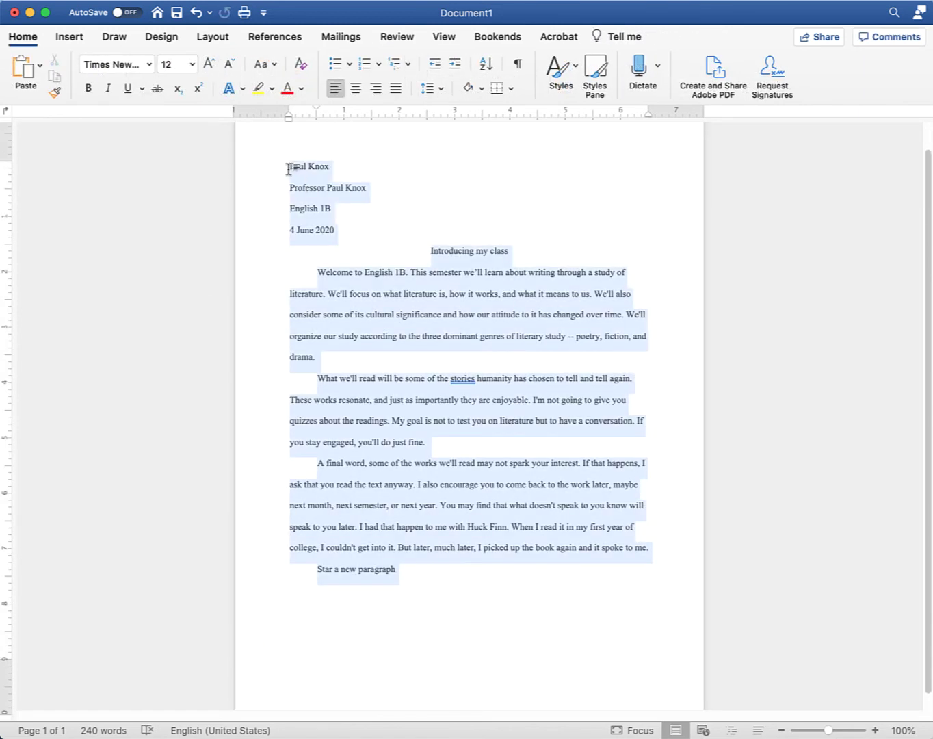
{"action": "left_click_drag", "start_coordinate": [433, 593], "coordinate": [319, 281]}
{"action": "key", "text": "super+c"}
{"action": "left_click", "coordinate": [459, 590]}
{"action": "key", "text": "super+v"}
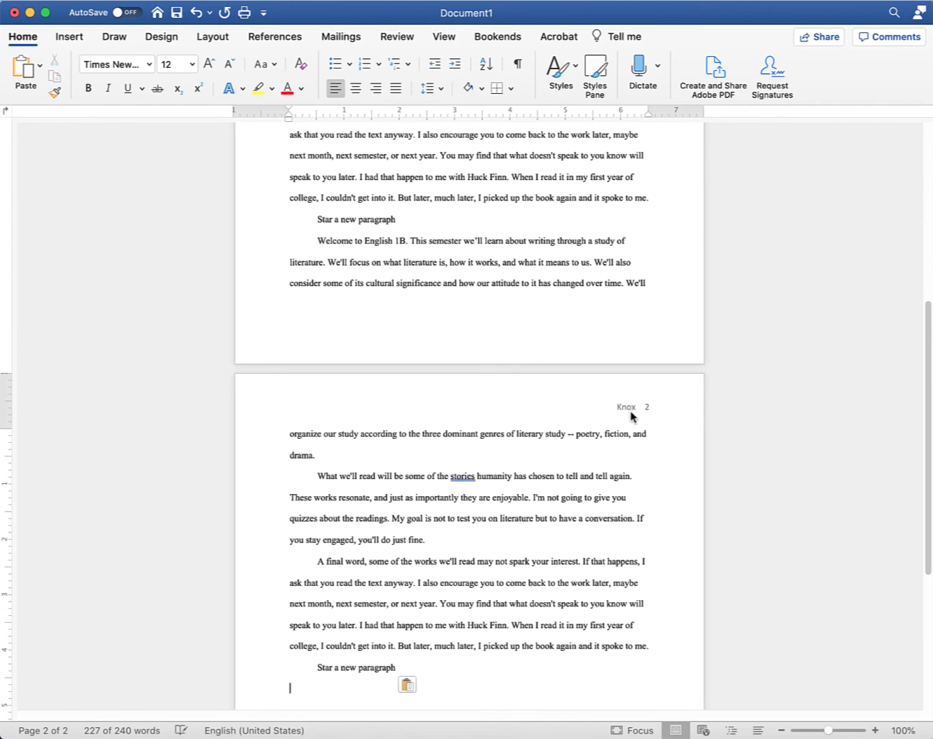
Enclose the second page's "A final word" paragraph in quotation marks and end the paragraph before it with a colon.
{"action": "scroll", "coordinate": [598, 424], "scroll_direction": "up", "scroll_amount": 5}
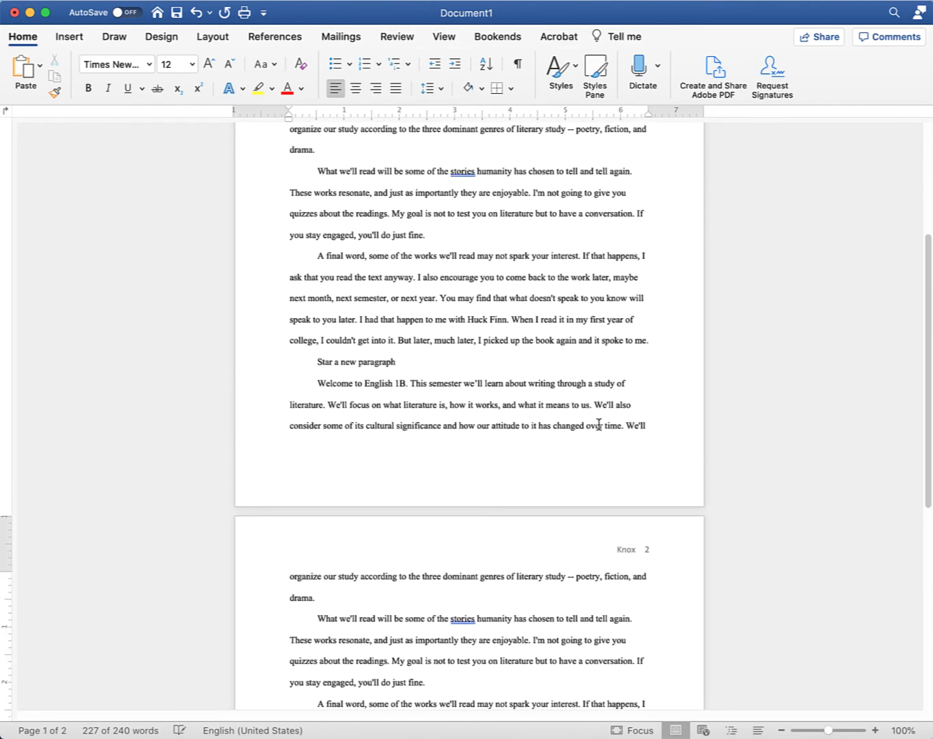
{"action": "scroll", "coordinate": [598, 424], "scroll_direction": "up", "scroll_amount": 3}
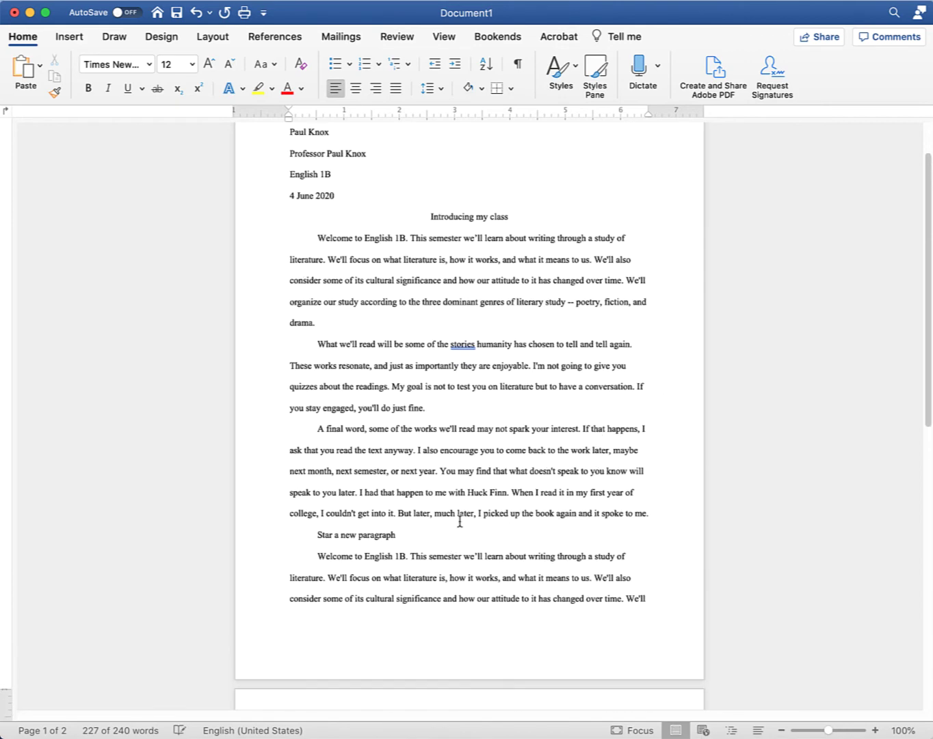
{"action": "scroll", "coordinate": [459, 517], "scroll_direction": "down", "scroll_amount": 1}
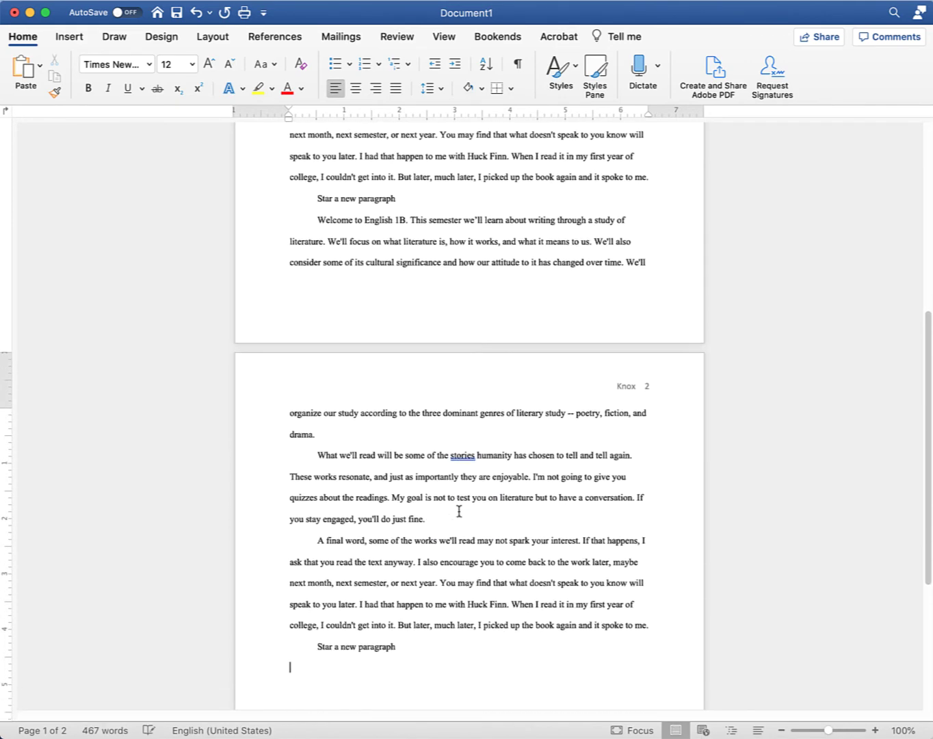
{"action": "left_click", "coordinate": [317, 516]}
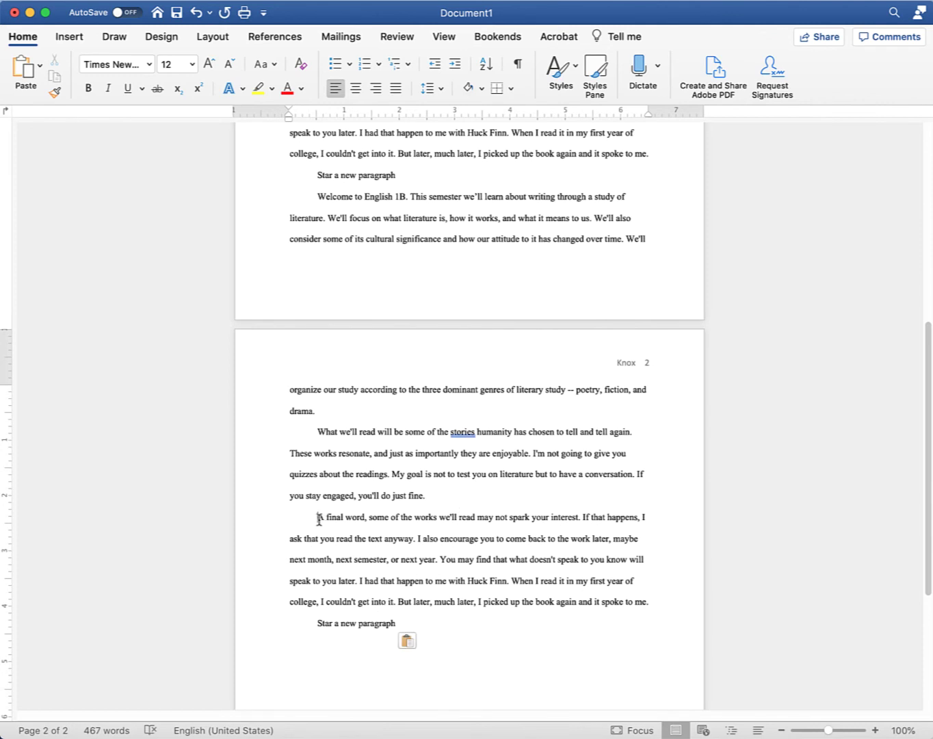
{"action": "type", "text": "\""}
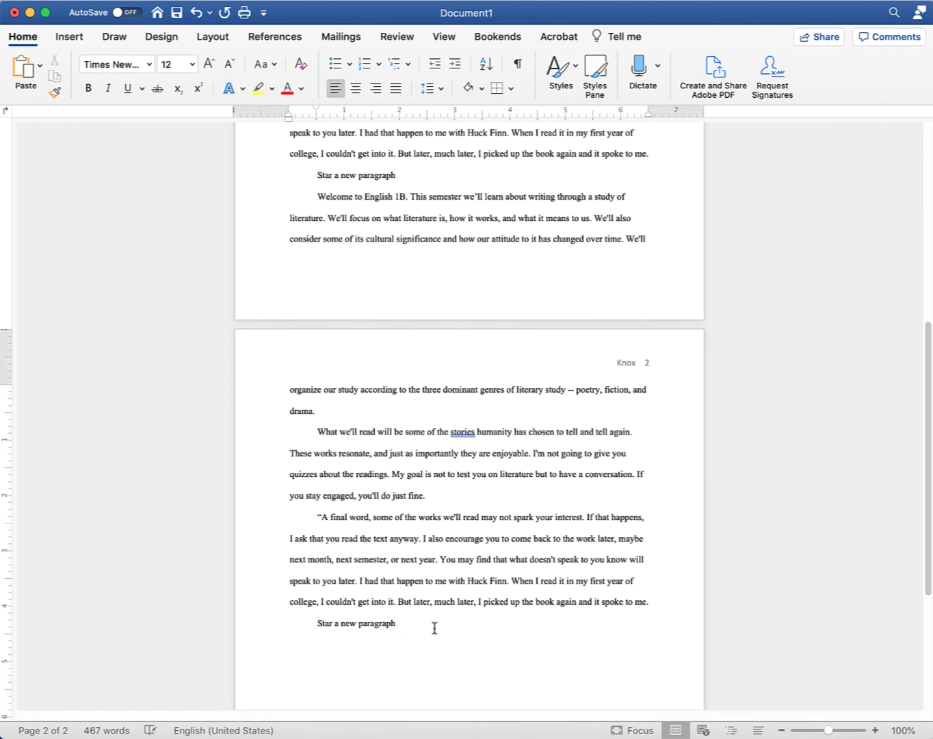
{"action": "left_click", "coordinate": [661, 605]}
{"action": "type", "text": "\""}
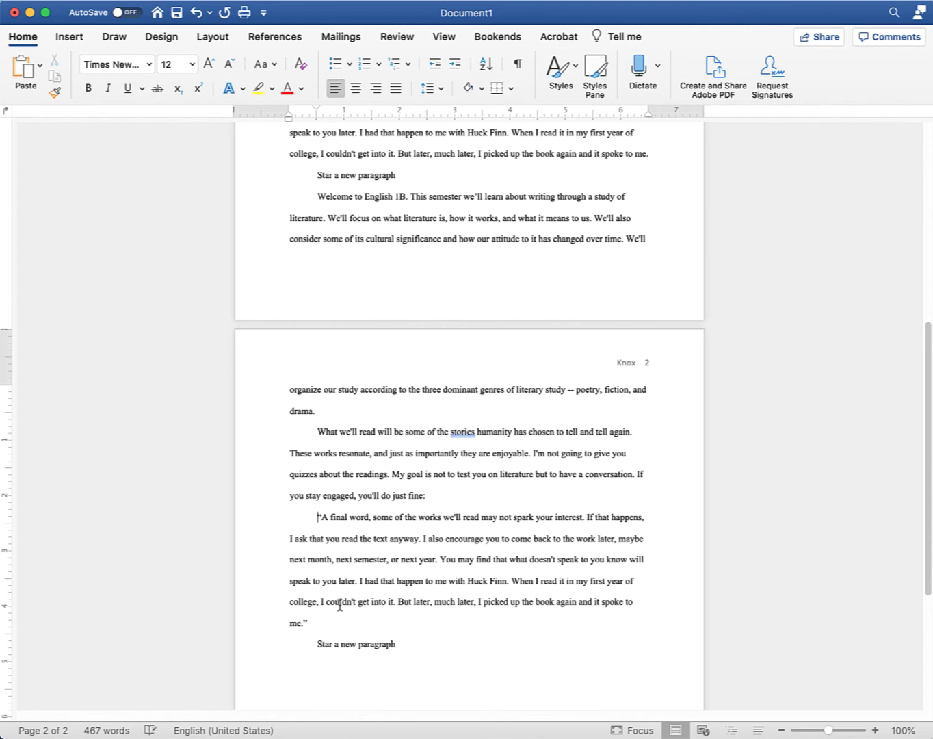
Indent every line of the quoted paragraph 0.5" as a block quote and add an empty paragraph after it.
{"action": "left_click_drag", "start_coordinate": [333, 618], "coordinate": [267, 525]}
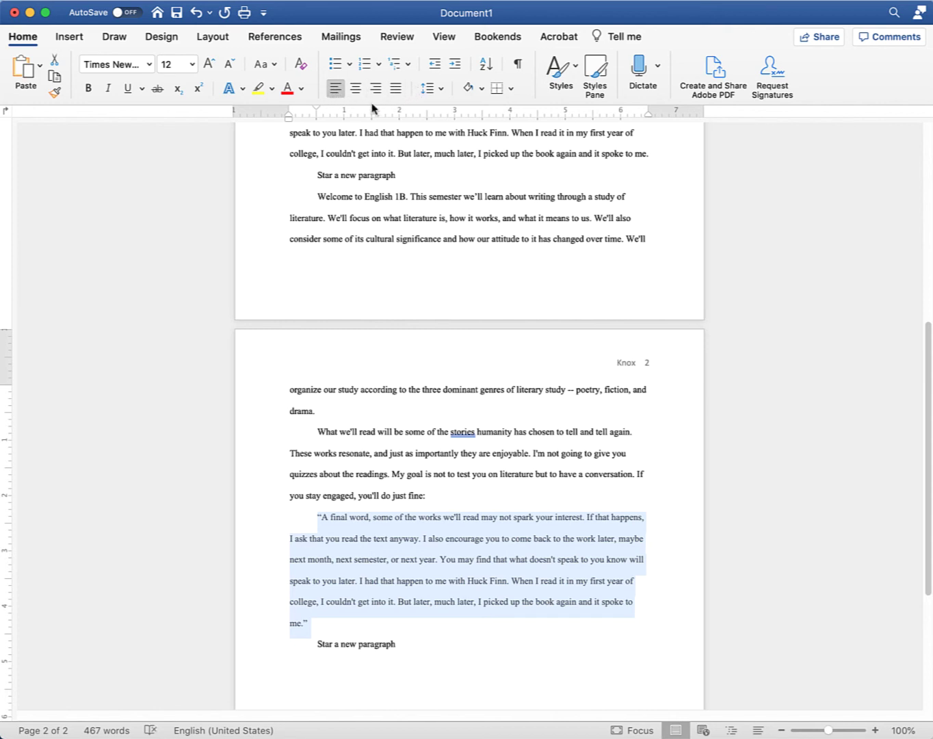
{"action": "mouse_move", "coordinate": [289, 122]}
{"action": "left_mouse_down"}
{"action": "mouse_move", "coordinate": [341, 107]}
{"action": "mouse_move", "coordinate": [316, 109]}
{"action": "left_mouse_up"}
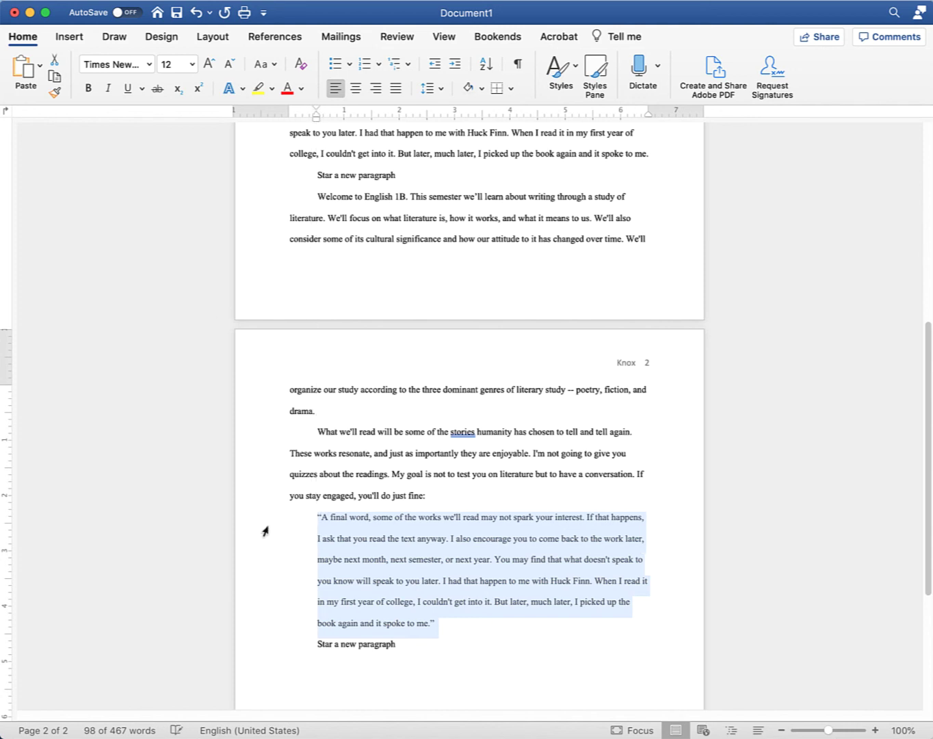
{"action": "left_click", "coordinate": [441, 624]}
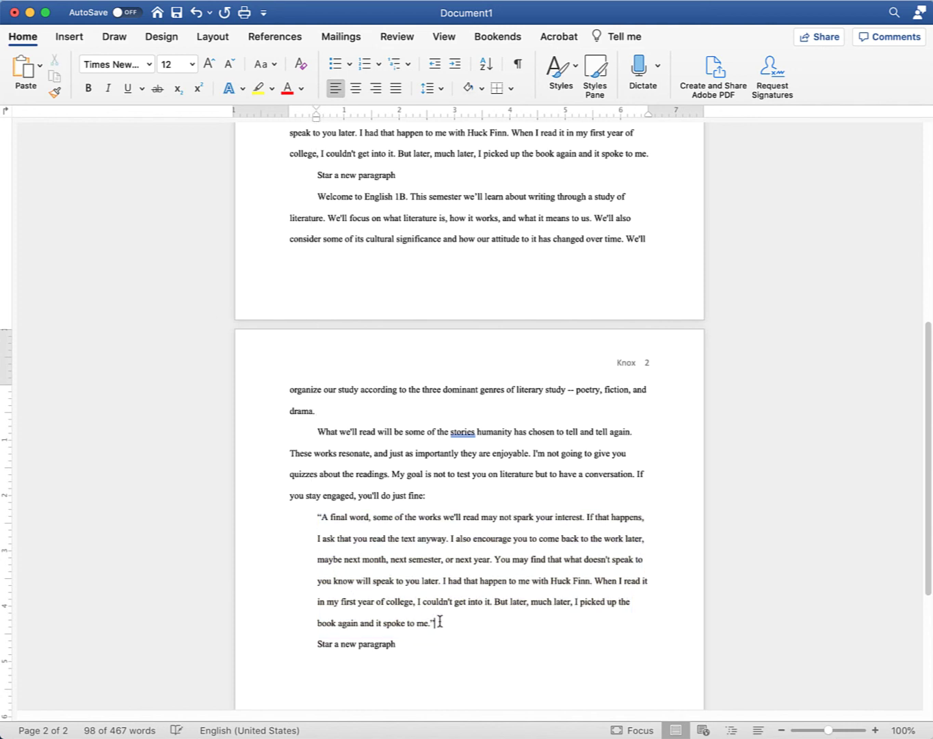
{"action": "key", "text": "Return"}
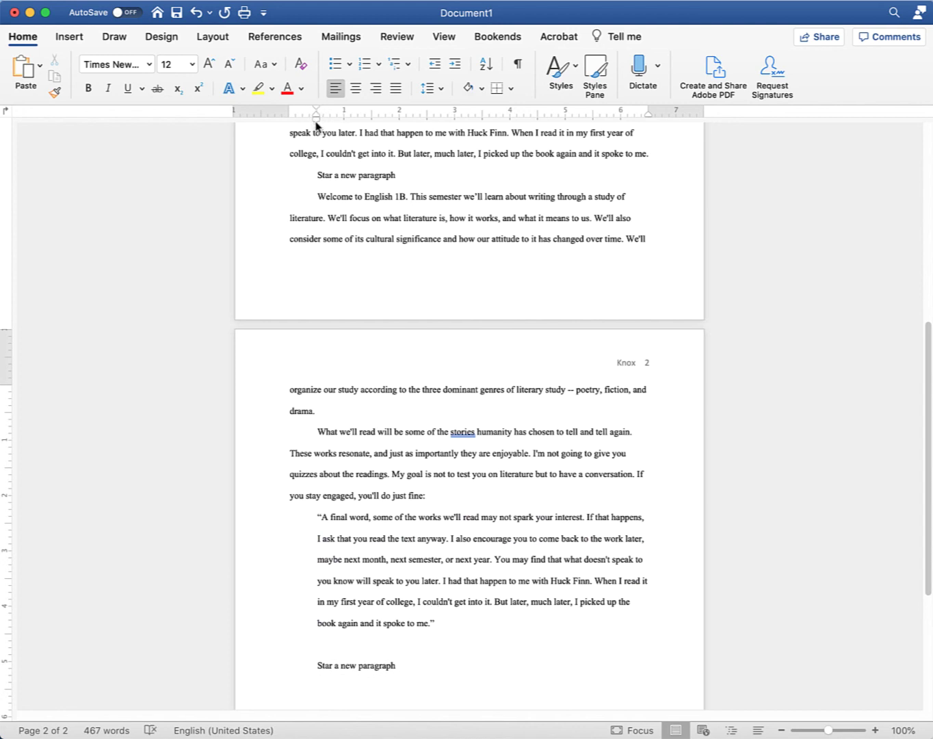
{"action": "mouse_move", "coordinate": [315, 118]}
{"action": "left_mouse_down"}
{"action": "mouse_move", "coordinate": [290, 119]}
{"action": "mouse_move", "coordinate": [288, 109]}
{"action": "mouse_move", "coordinate": [317, 109]}
{"action": "left_mouse_up"}
Append "typing typing typing typing" to the last paragraph, and paste four copies of "paragraph typing typing typing typing" after it.
{"action": "type", "text": "typing t"}
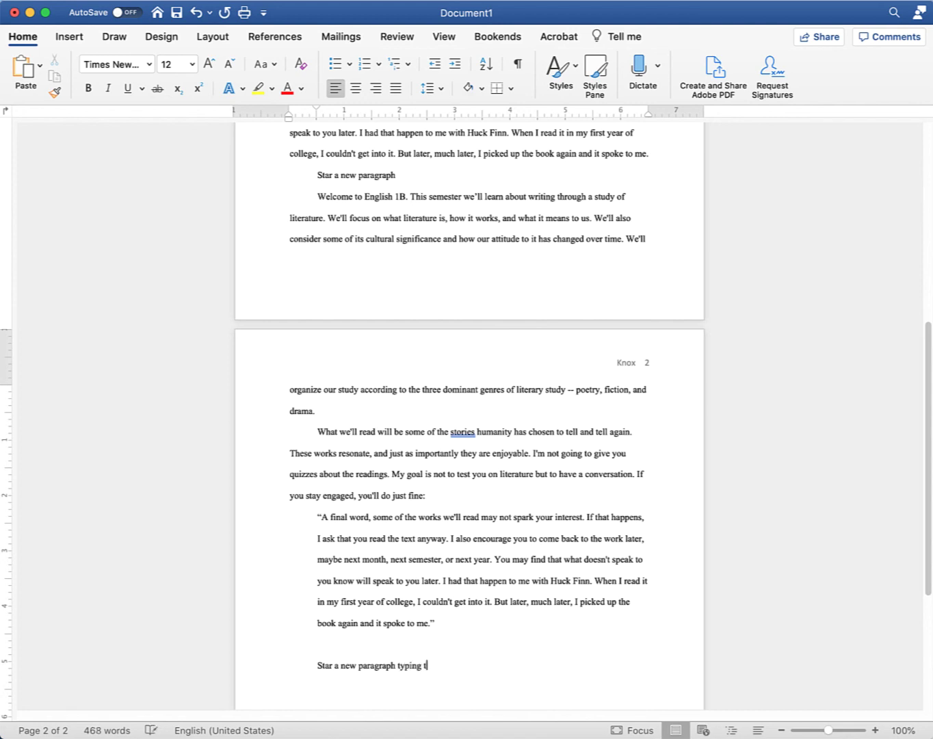
{"action": "type", "text": "yping typing typin"}
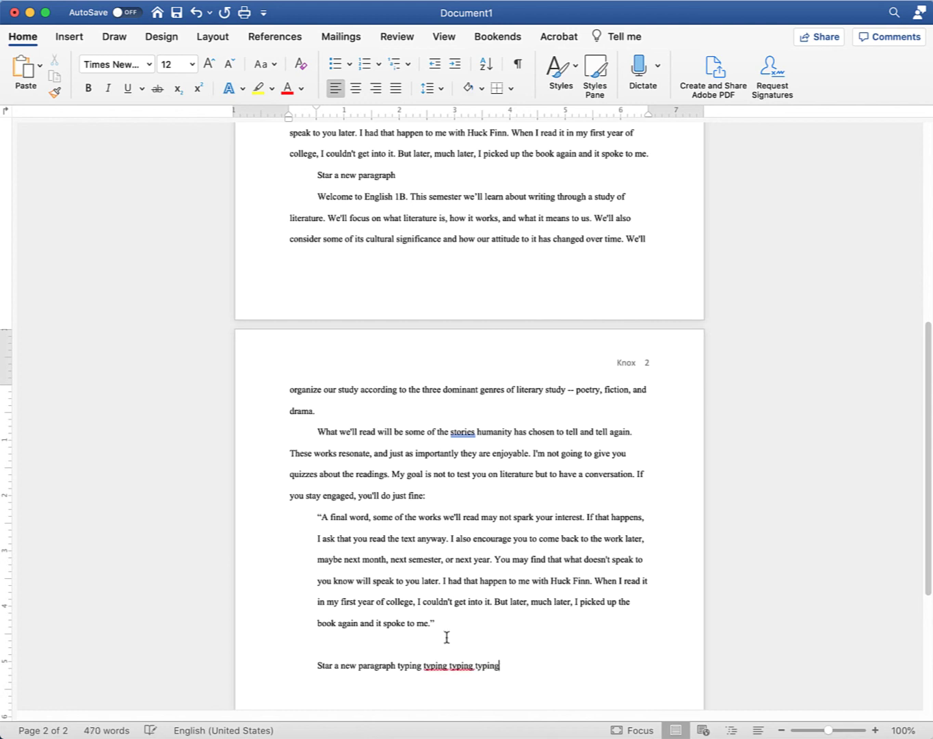
{"action": "left_click_drag", "start_coordinate": [527, 677], "coordinate": [364, 672]}
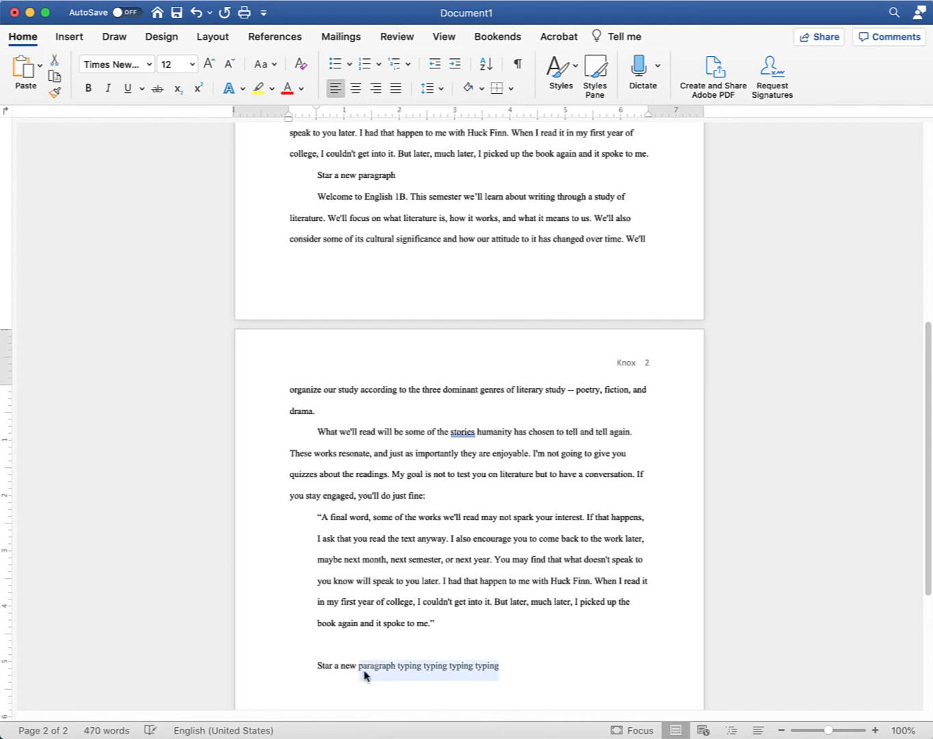
{"action": "left_click", "coordinate": [523, 673]}
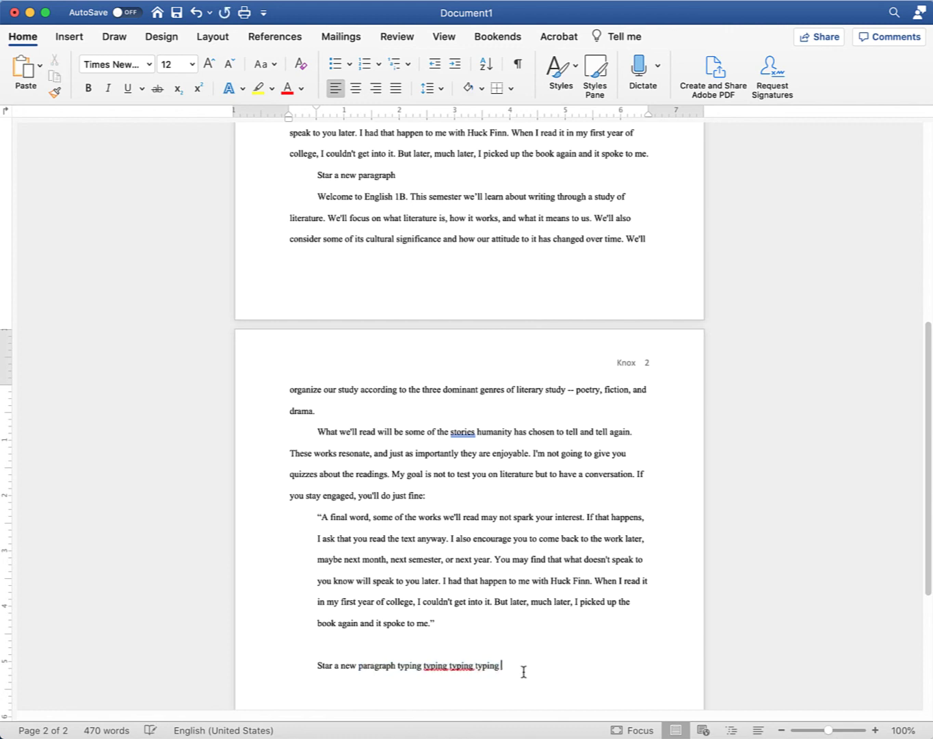
{"action": "key", "text": "super+v"}
{"action": "key", "text": "super+v"}
{"action": "key", "text": "super+v"}
{"action": "key", "text": "super+v"}
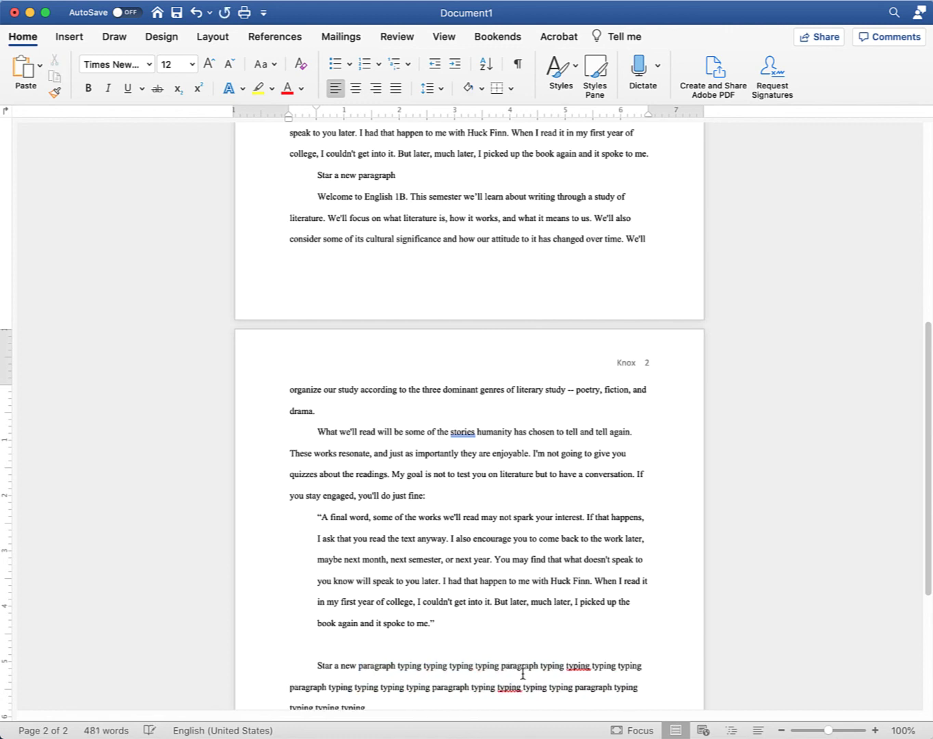